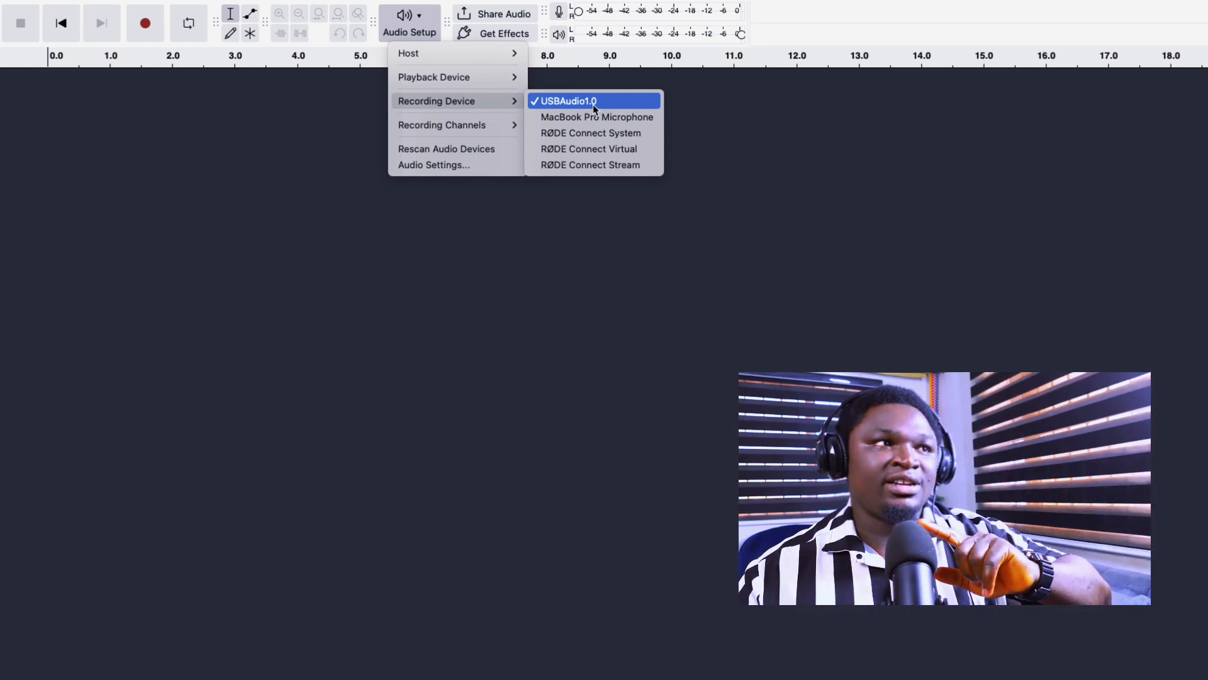
Set the recording device to USBAudio1.0 and record about 17 seconds of speech after a silent lead-in of about 6 seconds
{"action": "left_click", "coordinate": [595, 108]}
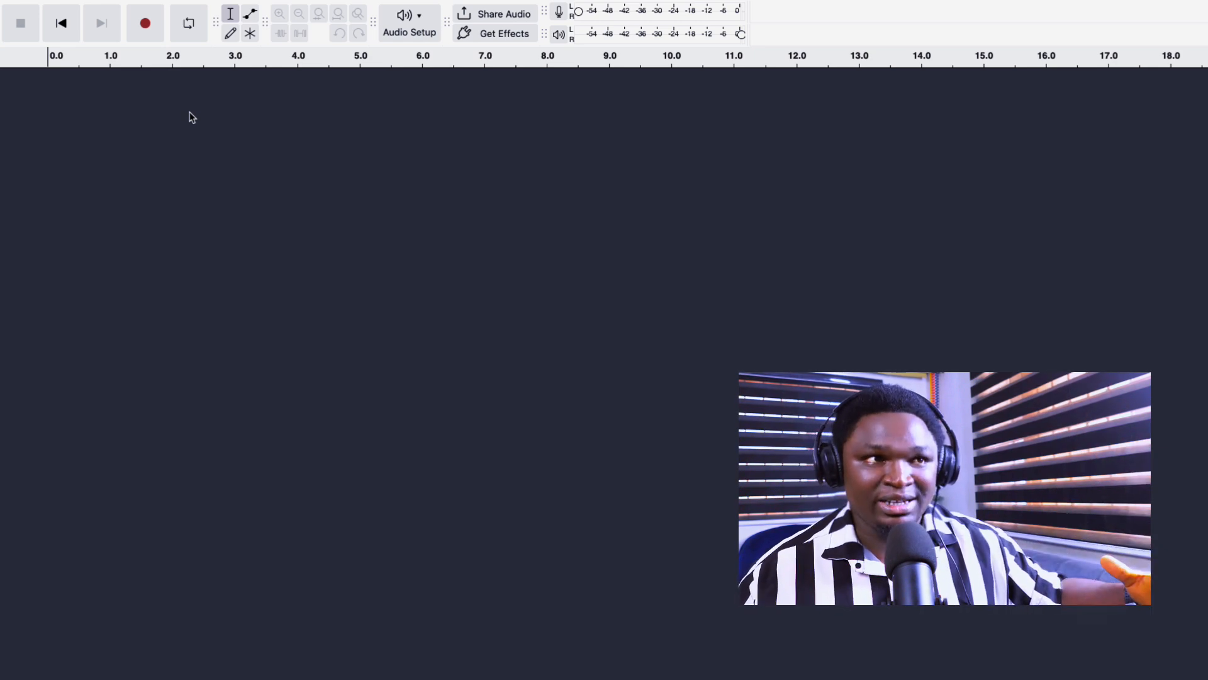
{"action": "left_click", "coordinate": [157, 33]}
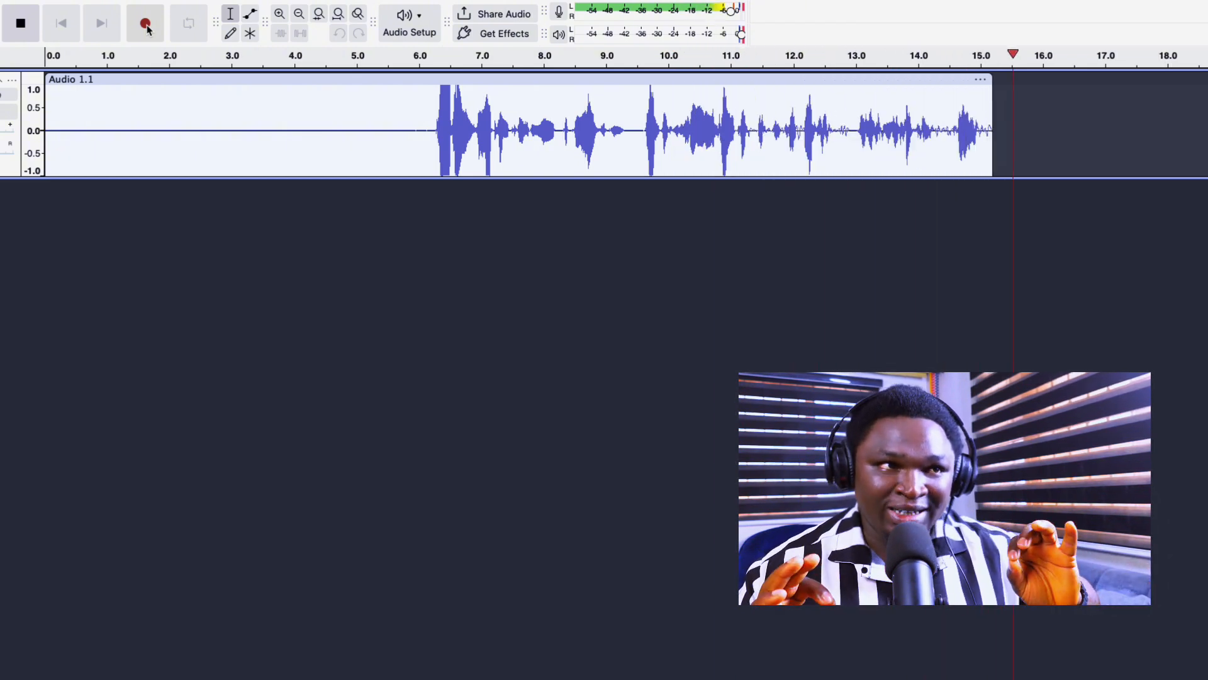
{"action": "key", "text": "space"}
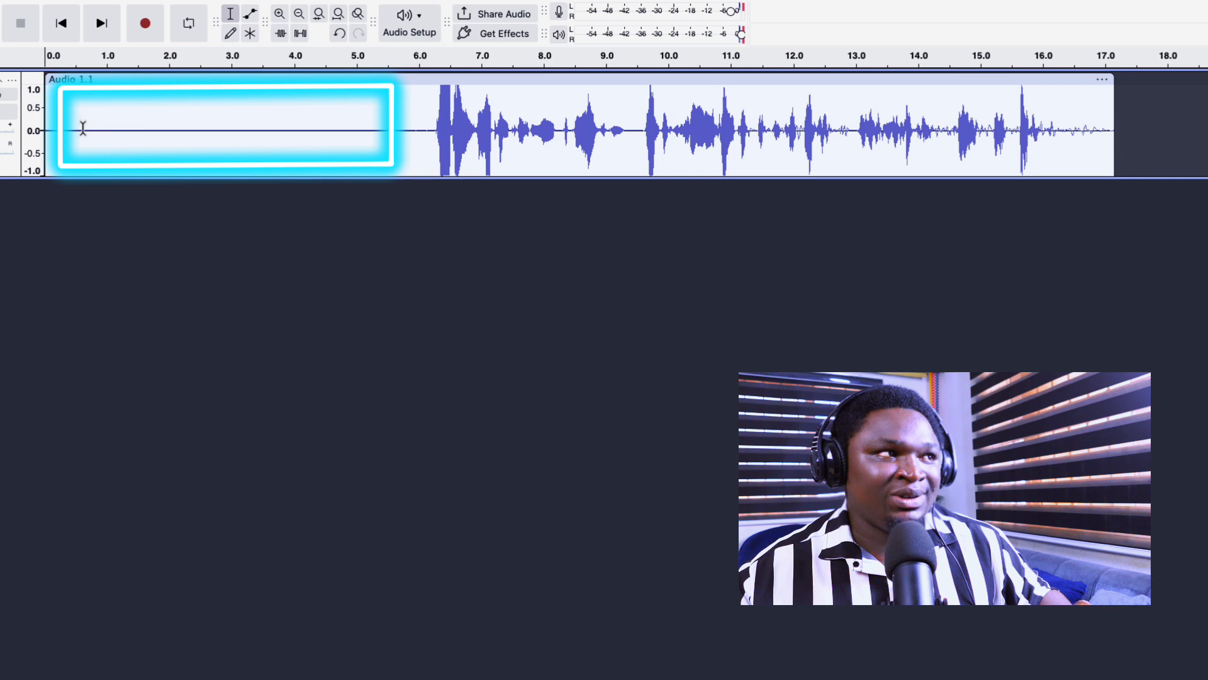
Play back the spoken part of the recording from about the 6-second mark
{"action": "left_click_drag", "start_coordinate": [64, 126], "coordinate": [409, 110]}
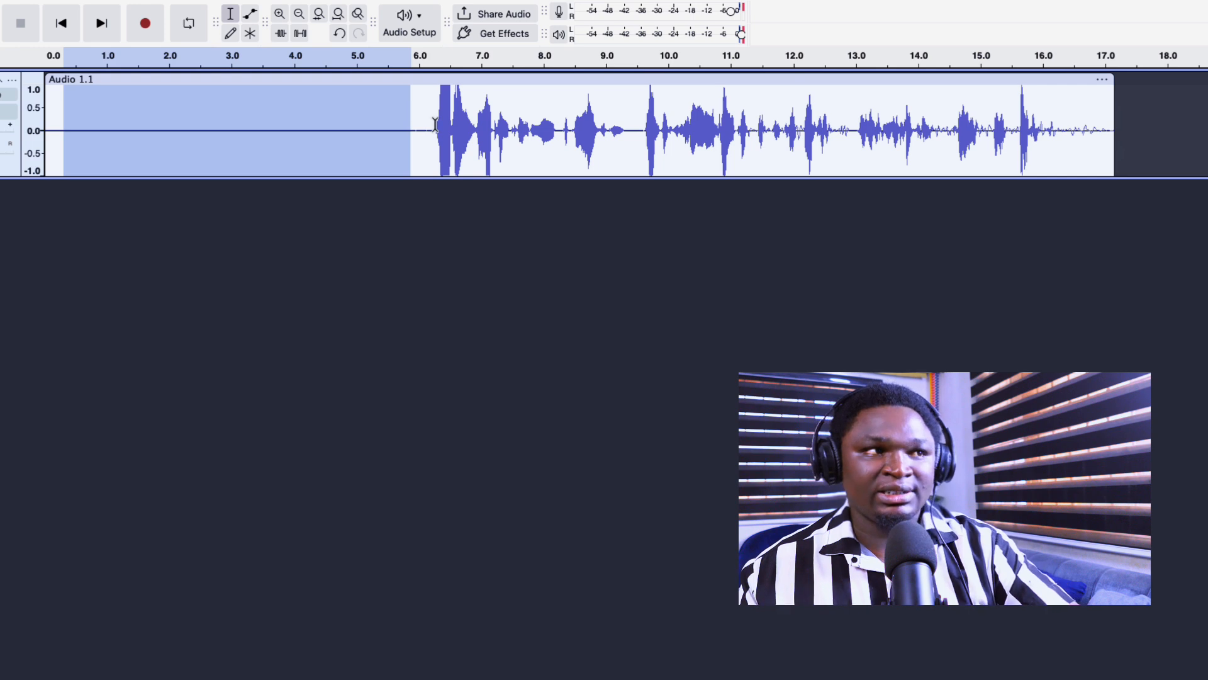
{"action": "left_click", "coordinate": [418, 126]}
{"action": "key", "text": "space"}
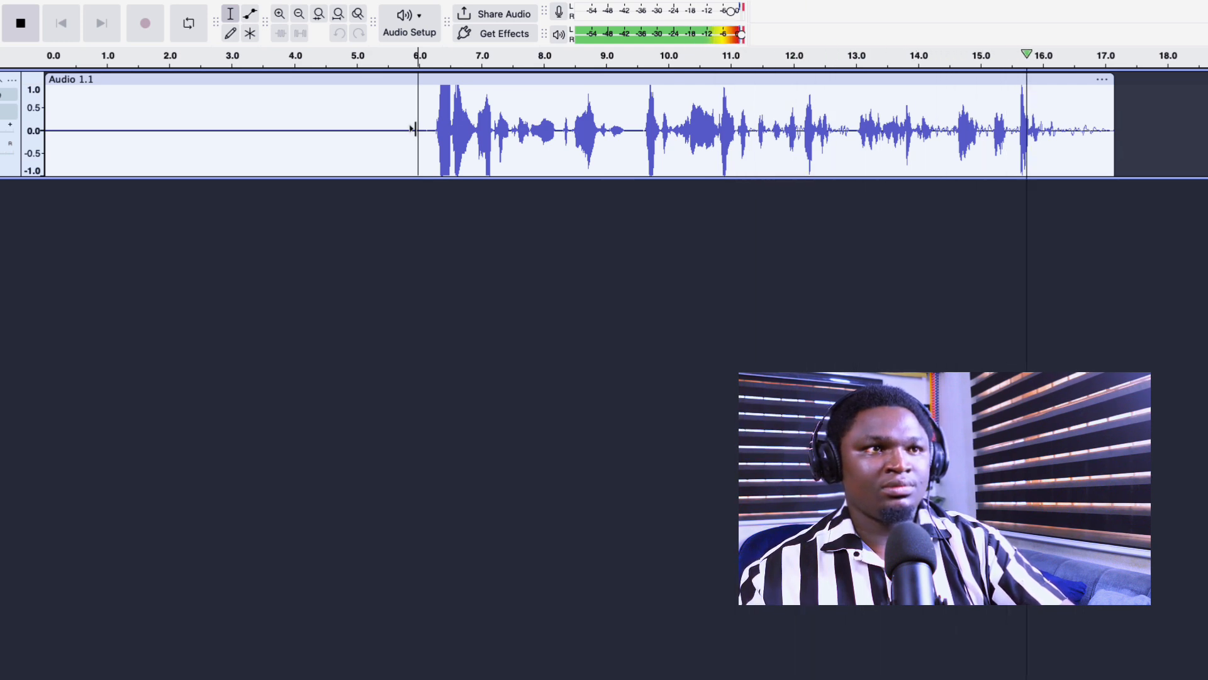
{"action": "key", "text": "space"}
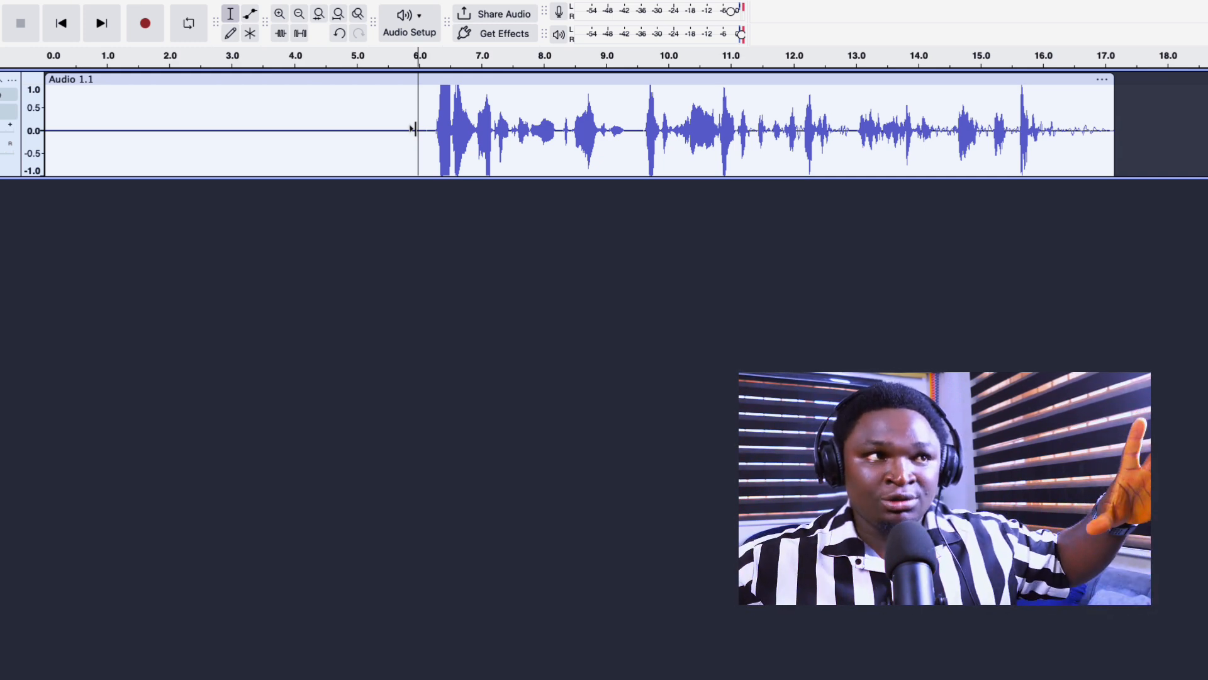
{"action": "left_click", "coordinate": [12, 8]}
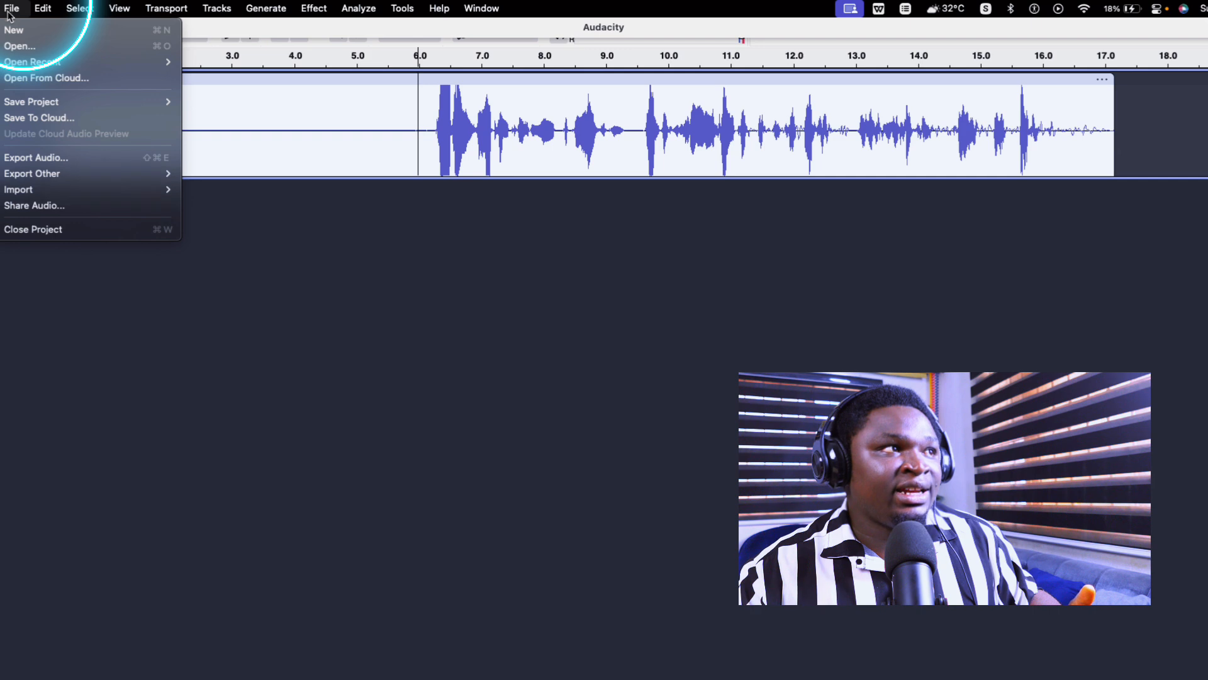
{"action": "left_click", "coordinate": [28, 48]}
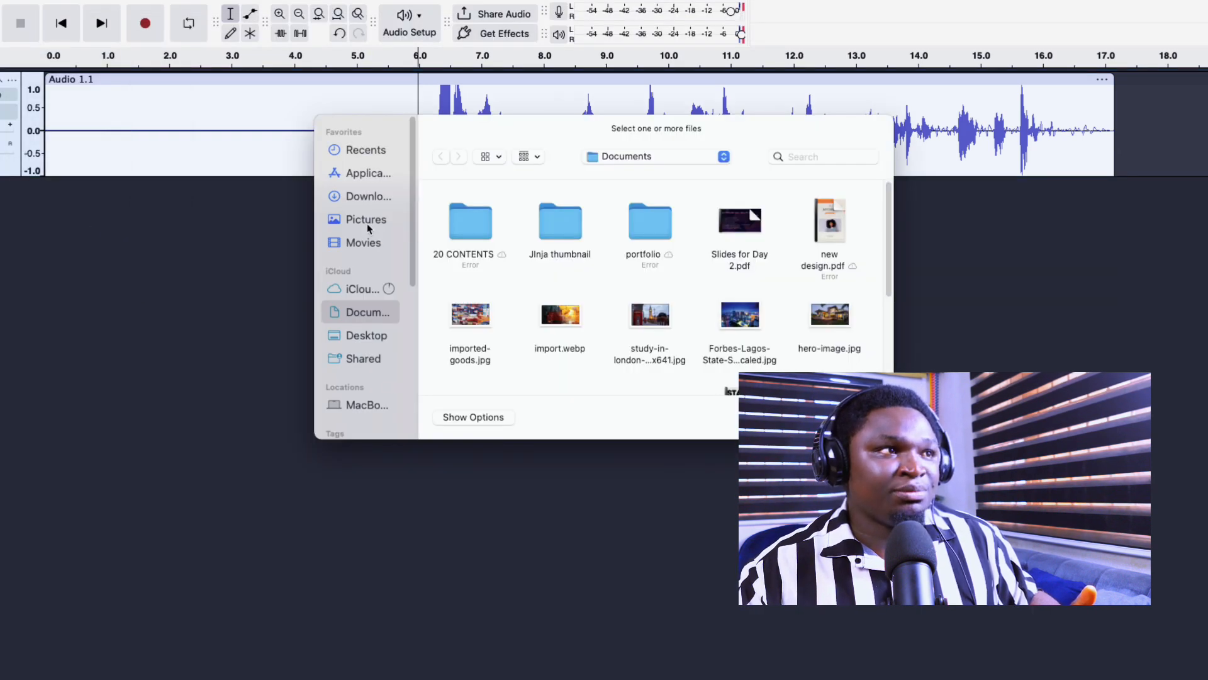
{"action": "left_click", "coordinate": [368, 224]}
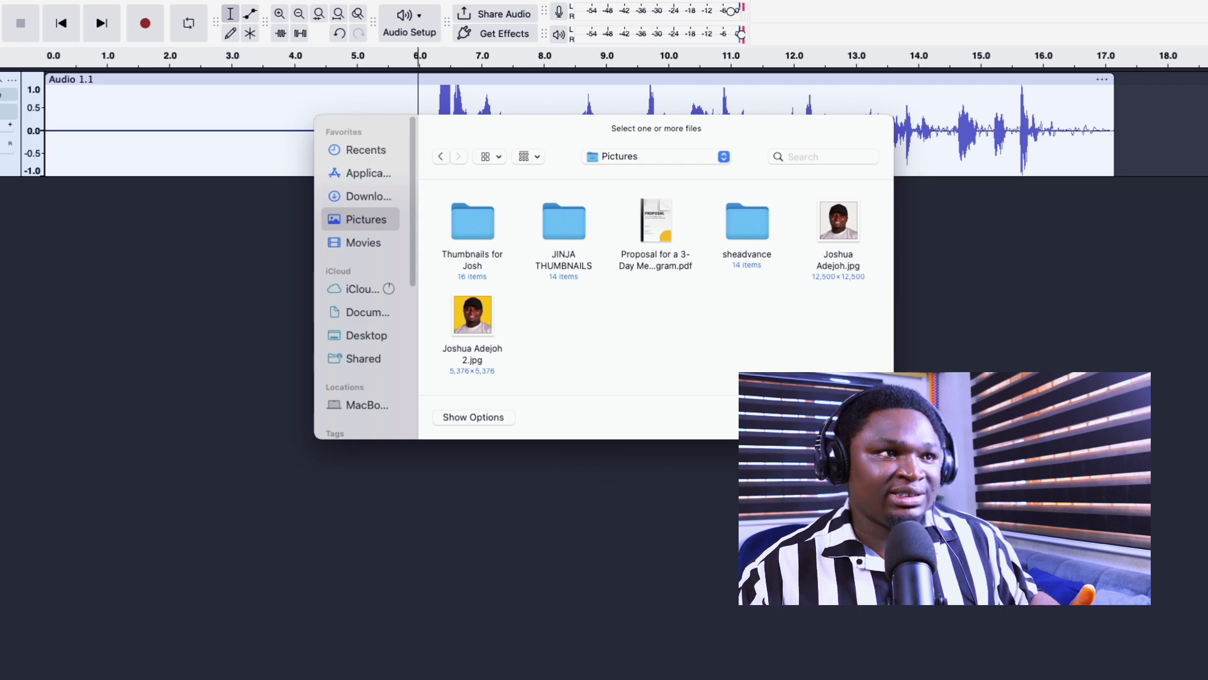
{"action": "key", "text": "Escape"}
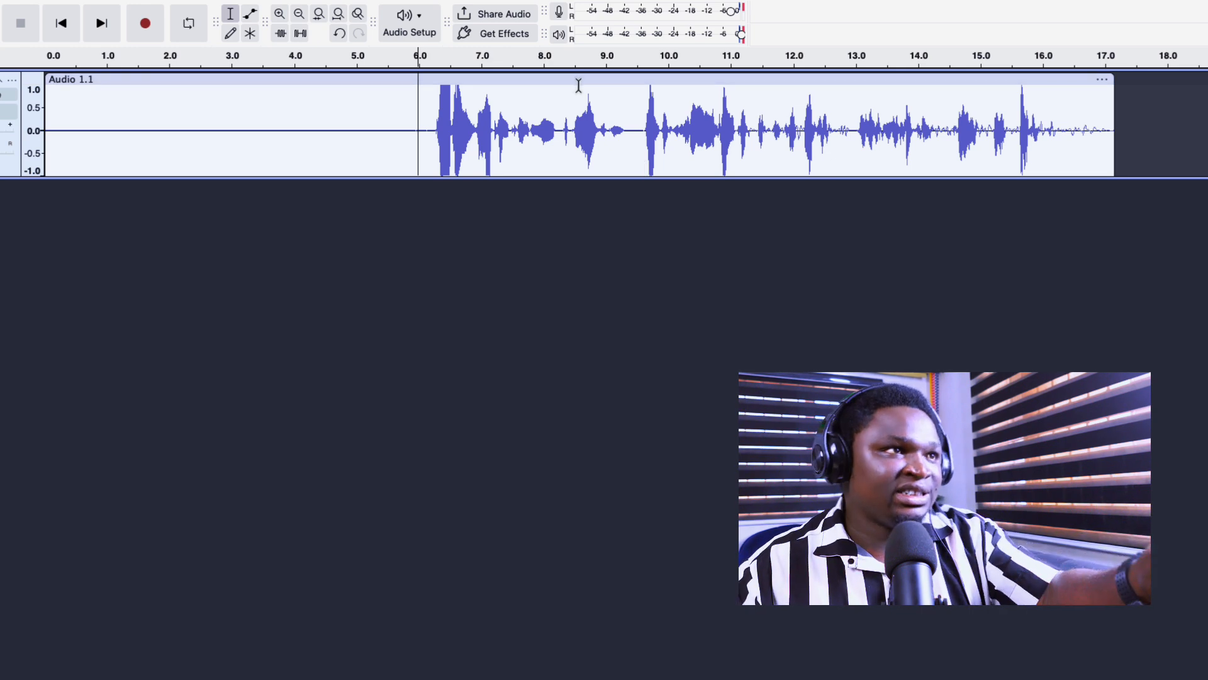
Normalize the whole clip to a peak amplitude of -1.0 dB with DC offset removal enabled
{"action": "left_click", "coordinate": [518, 79]}
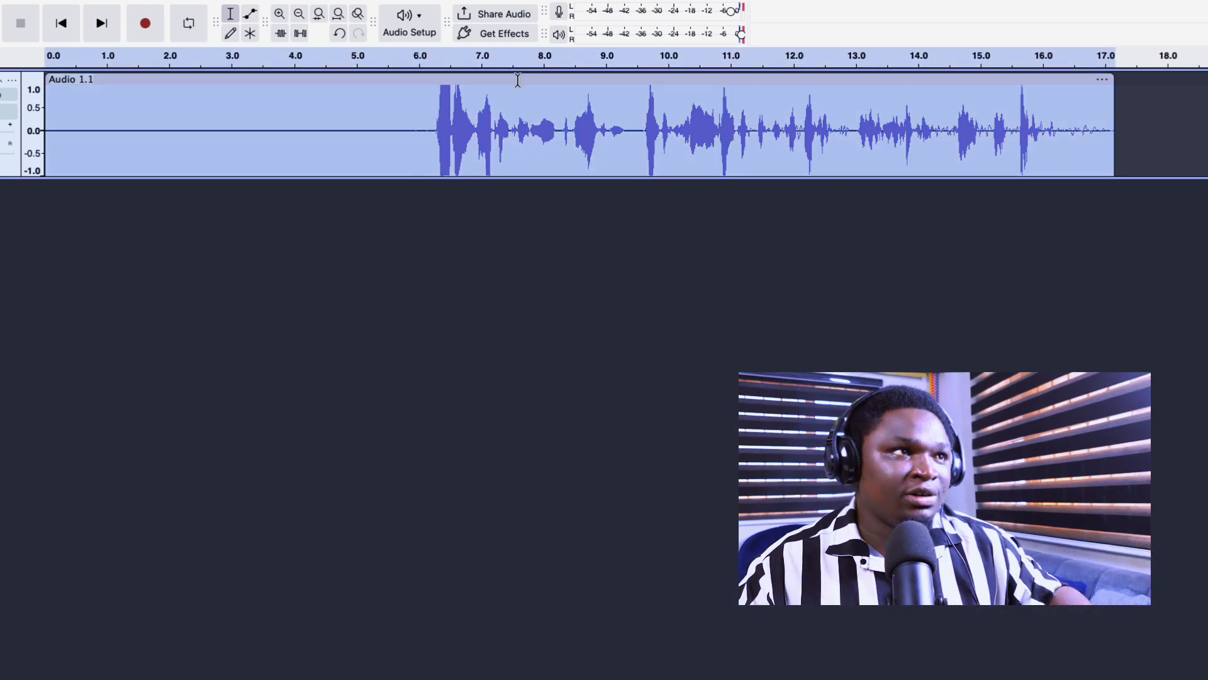
{"action": "mouse_move", "coordinate": [275, 3]}
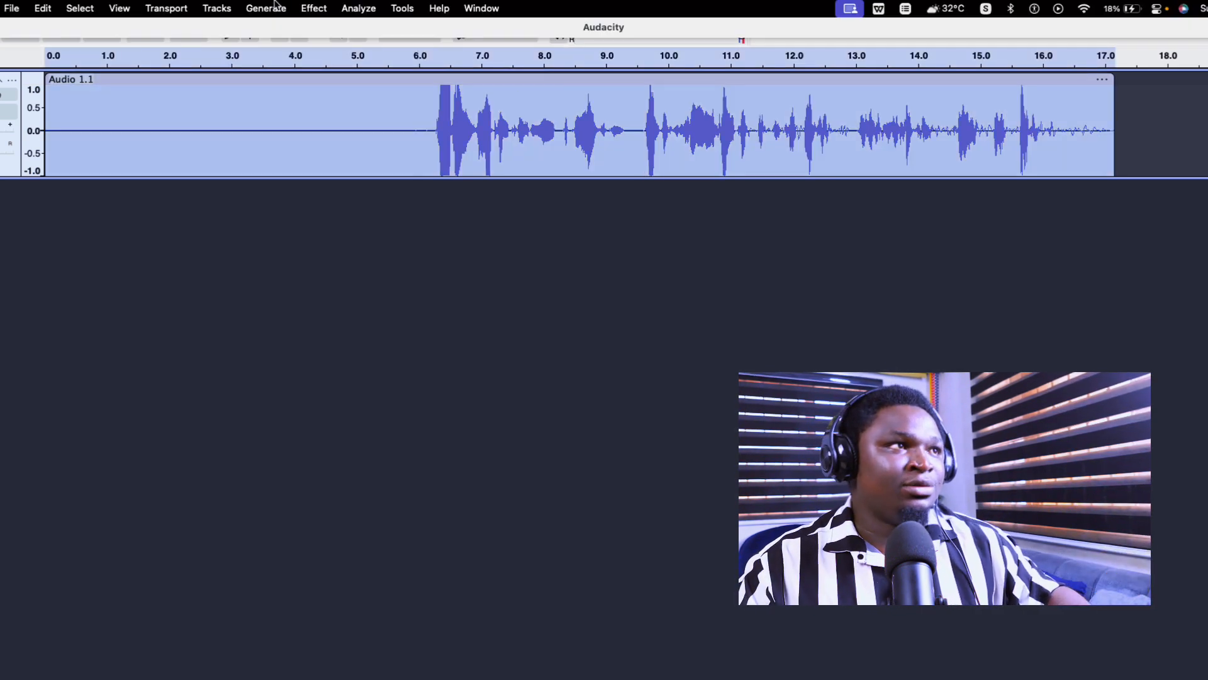
{"action": "left_click", "coordinate": [310, 10]}
{"action": "mouse_move", "coordinate": [360, 123]}
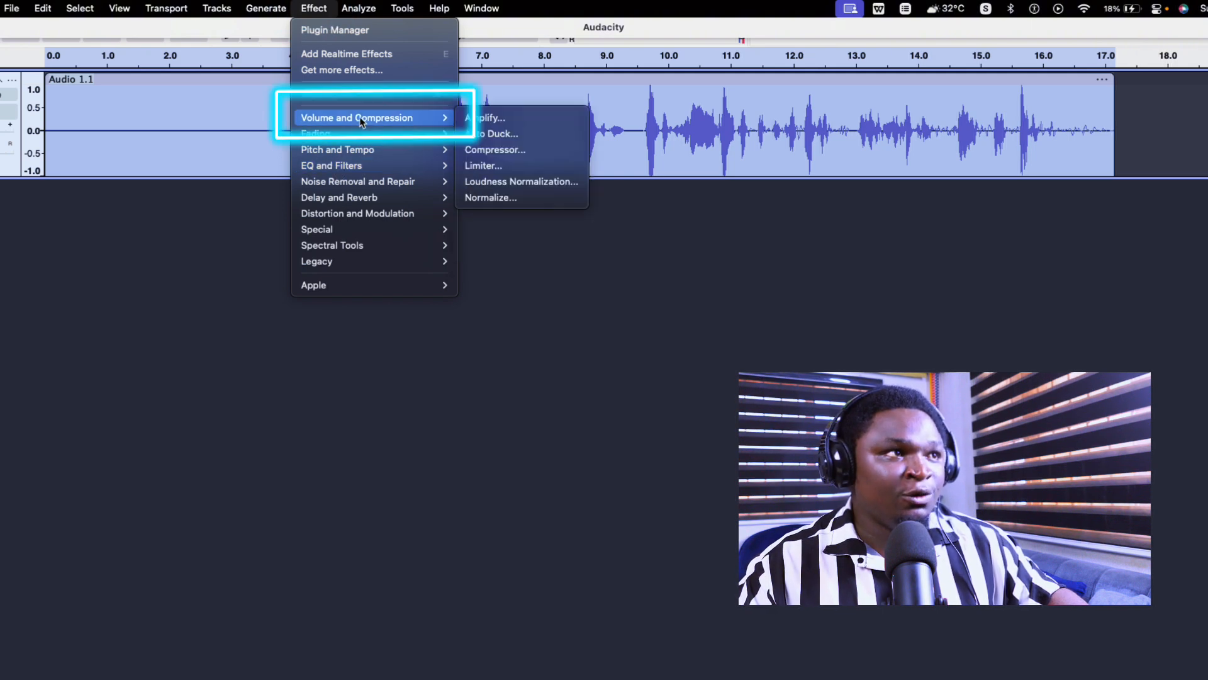
{"action": "left_click", "coordinate": [497, 197]}
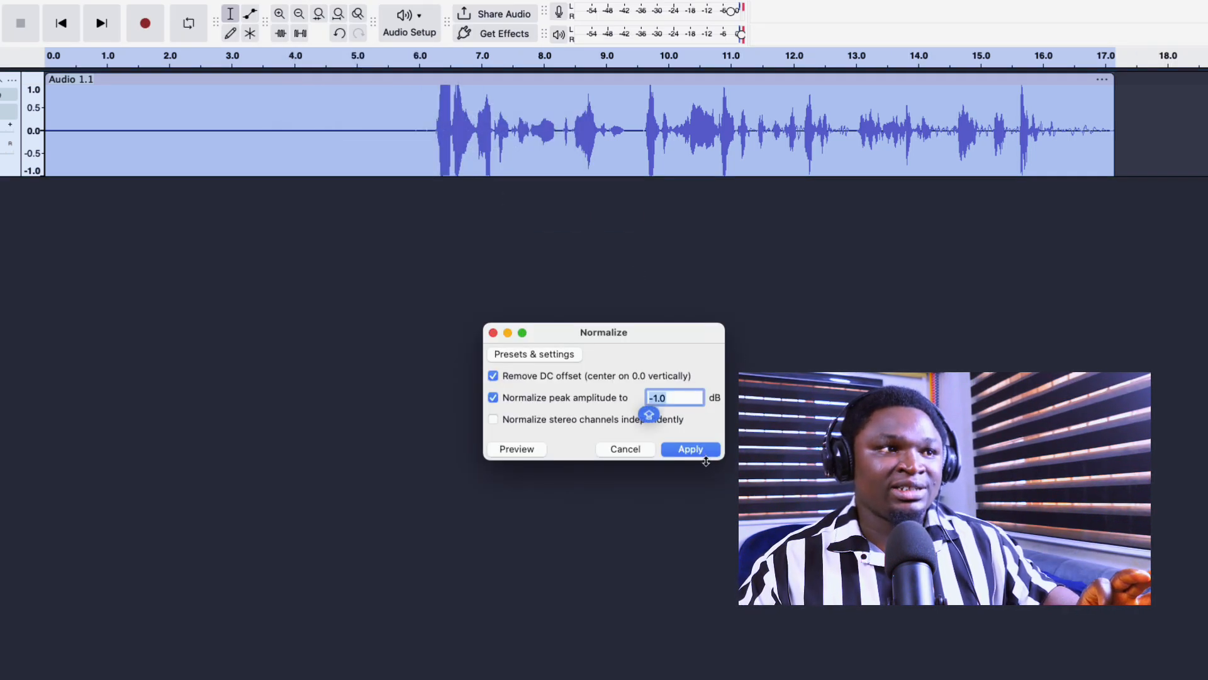
{"action": "left_click", "coordinate": [699, 453]}
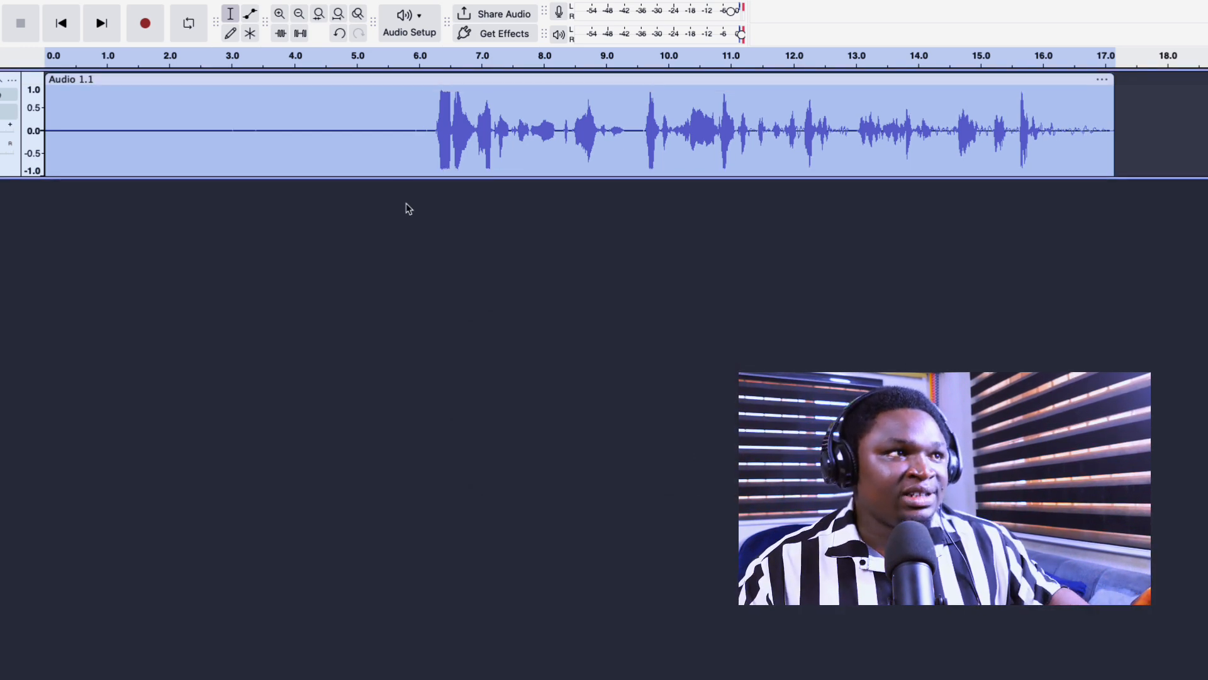
{"action": "left_click", "coordinate": [420, 126]}
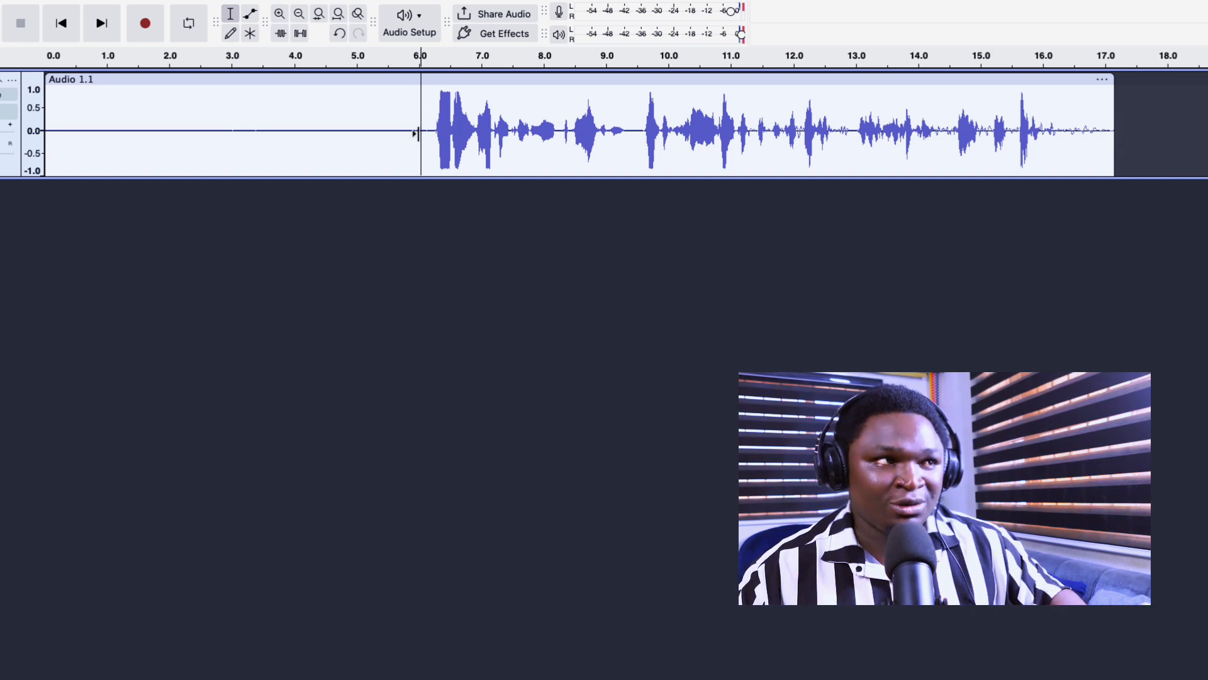
{"action": "left_click_drag", "start_coordinate": [50, 129], "coordinate": [422, 129]}
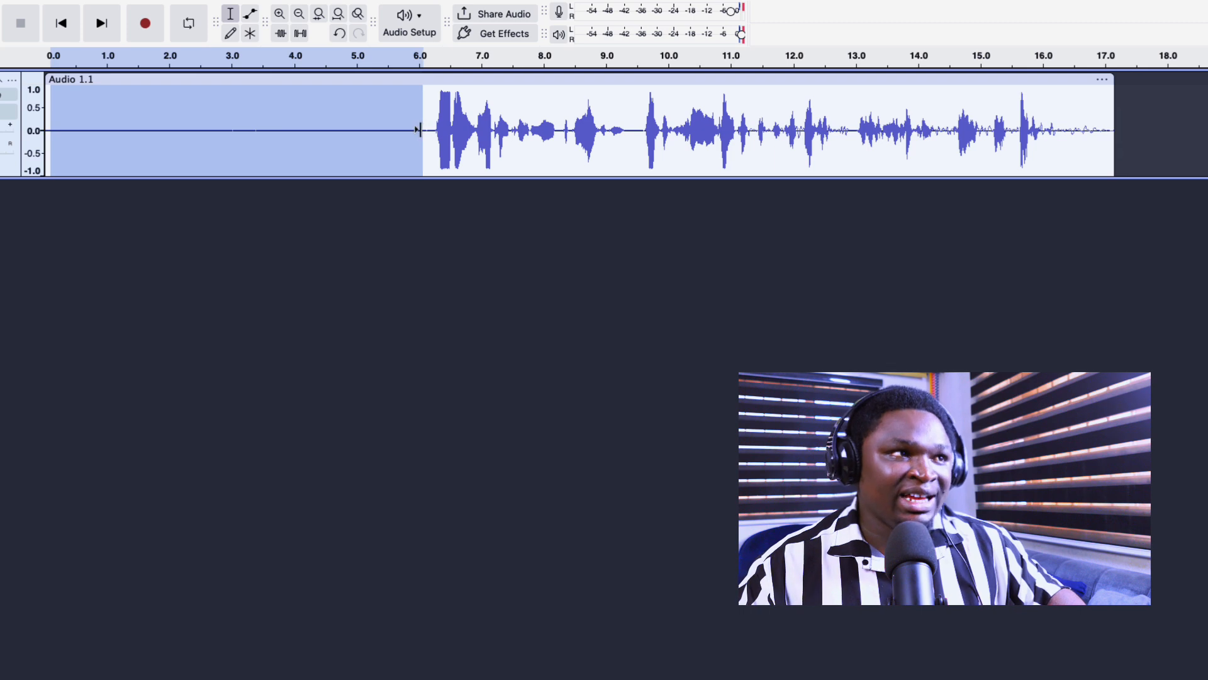
{"action": "left_click", "coordinate": [416, 131]}
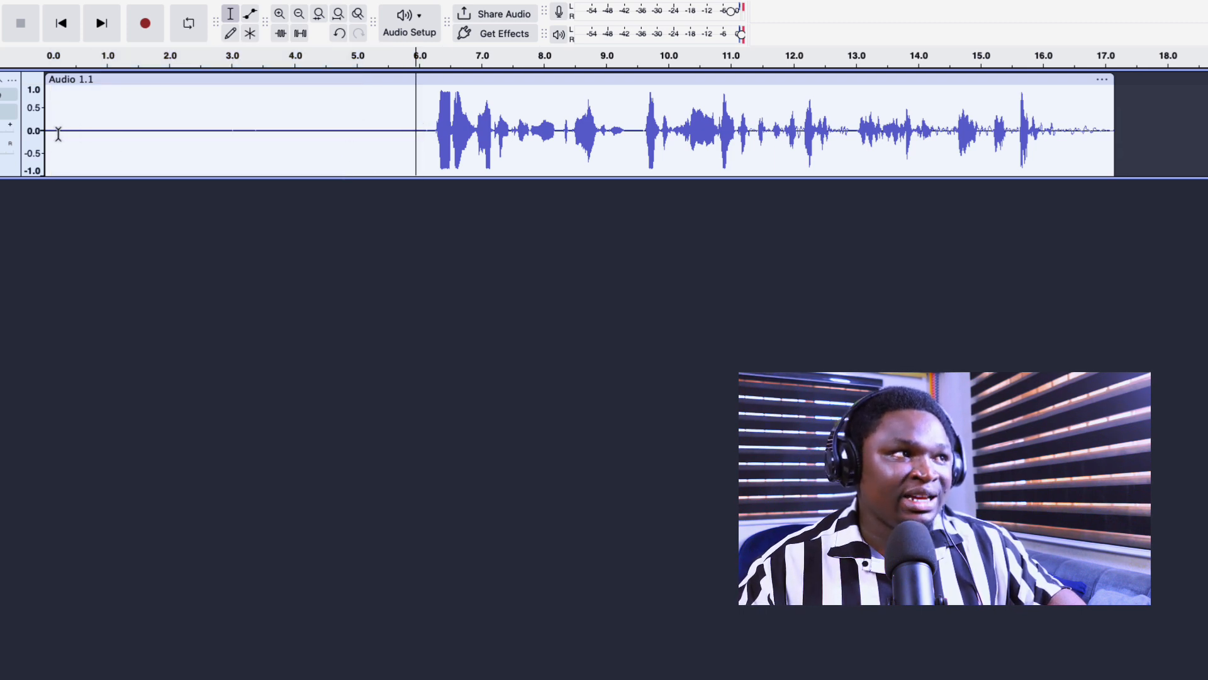
{"action": "left_click_drag", "start_coordinate": [58, 131], "coordinate": [392, 131]}
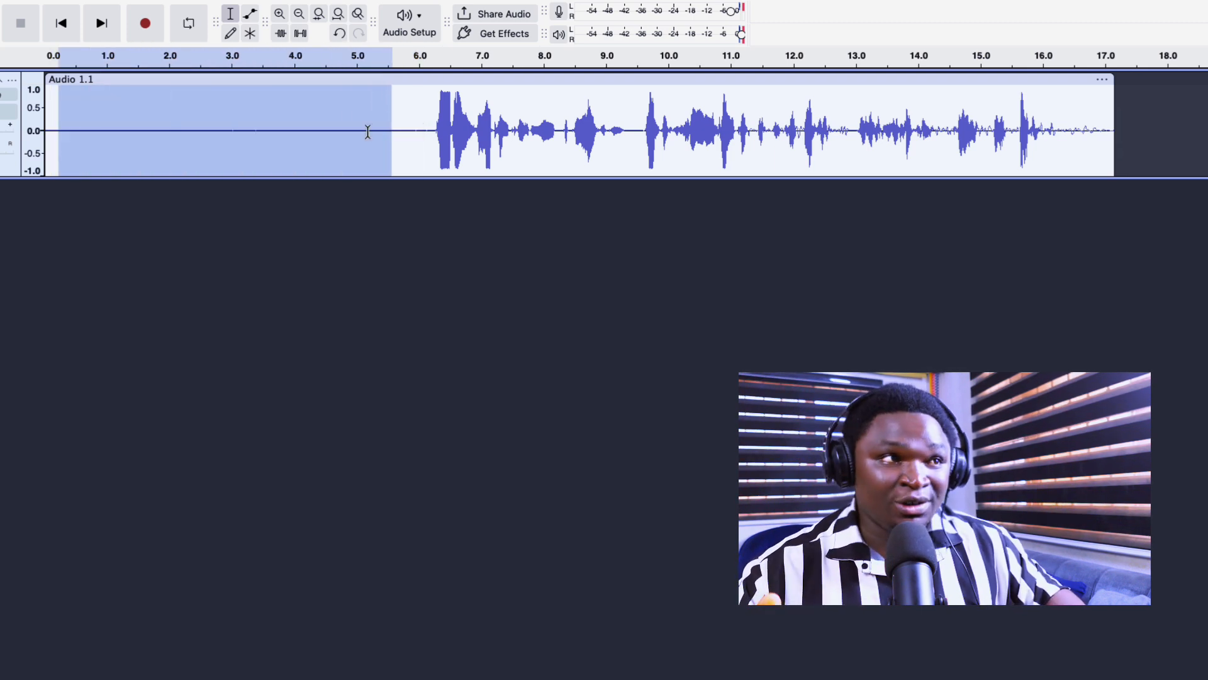
{"action": "left_click", "coordinate": [335, 145]}
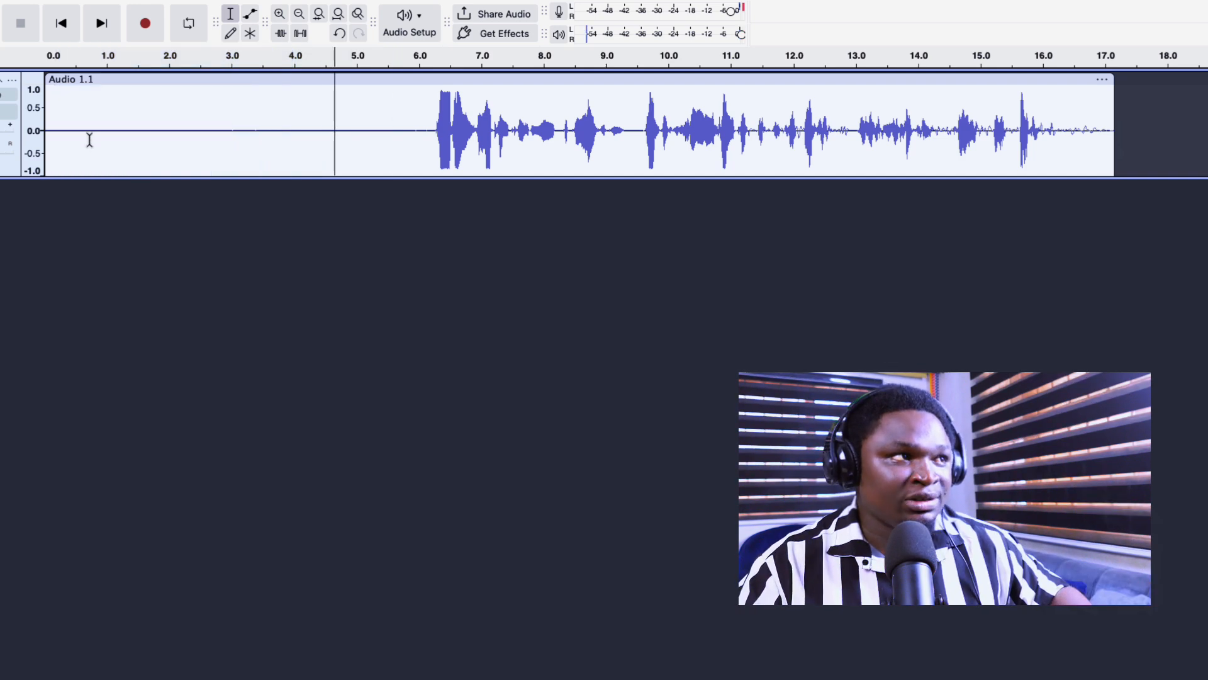
{"action": "left_click_drag", "start_coordinate": [51, 127], "coordinate": [381, 136]}
{"action": "left_click", "coordinate": [314, 133]}
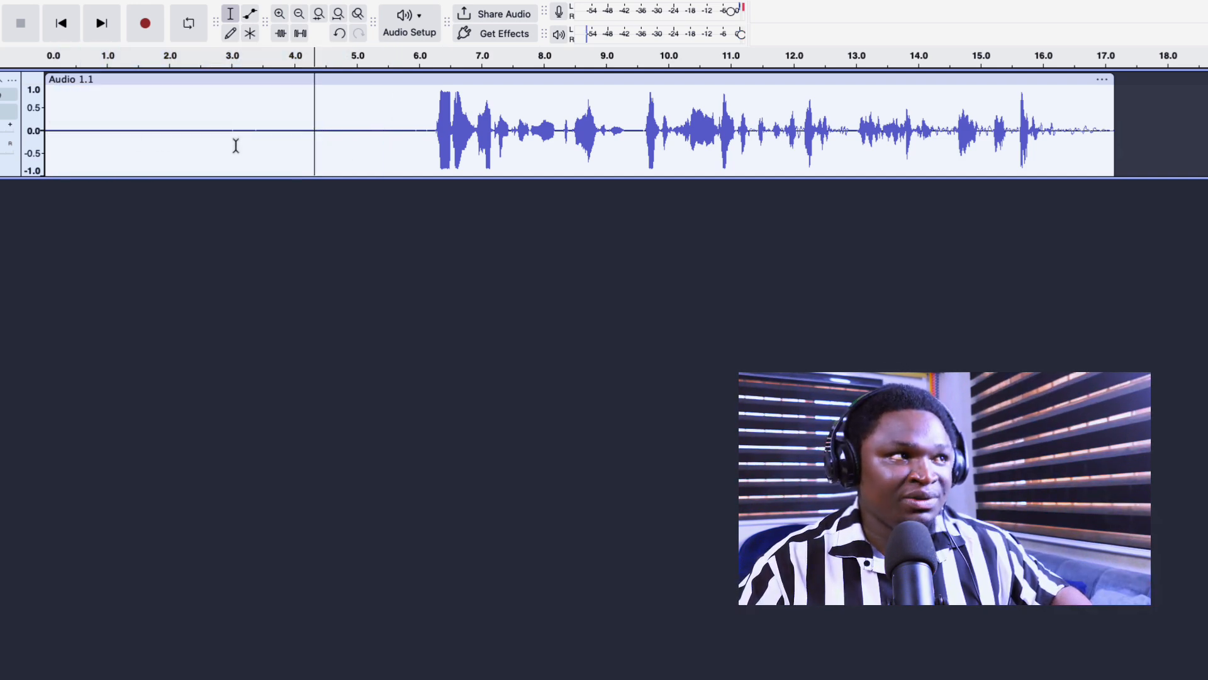
Capture a Noise Reduction noise profile from the silent lead-in, selecting from about 0.2 to 5 seconds
{"action": "left_click_drag", "start_coordinate": [59, 126], "coordinate": [354, 129]}
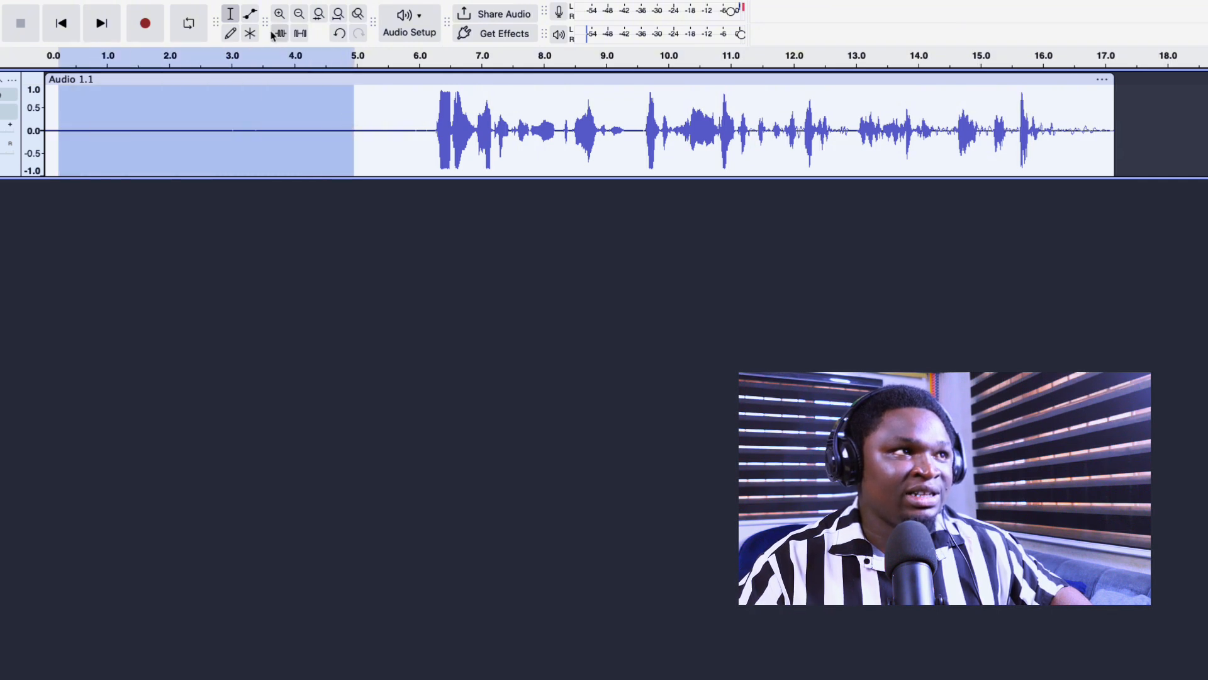
{"action": "mouse_move", "coordinate": [333, 5]}
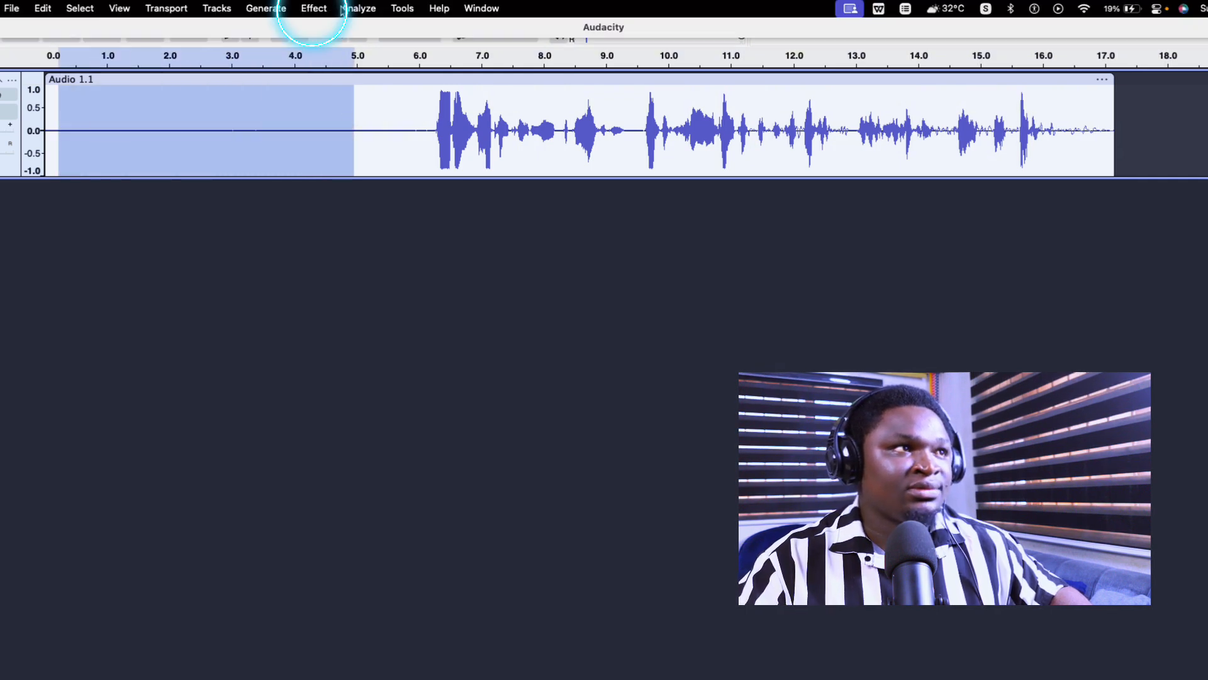
{"action": "left_click", "coordinate": [314, 8]}
{"action": "mouse_move", "coordinate": [346, 187]}
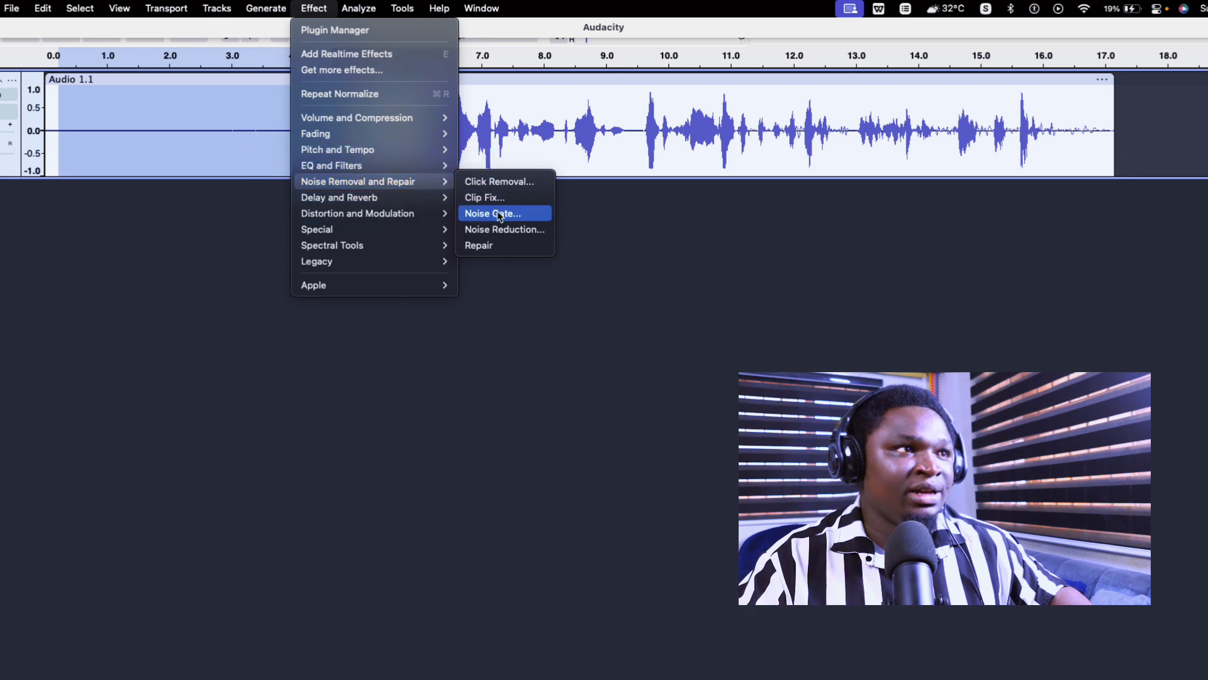
{"action": "left_click", "coordinate": [505, 229]}
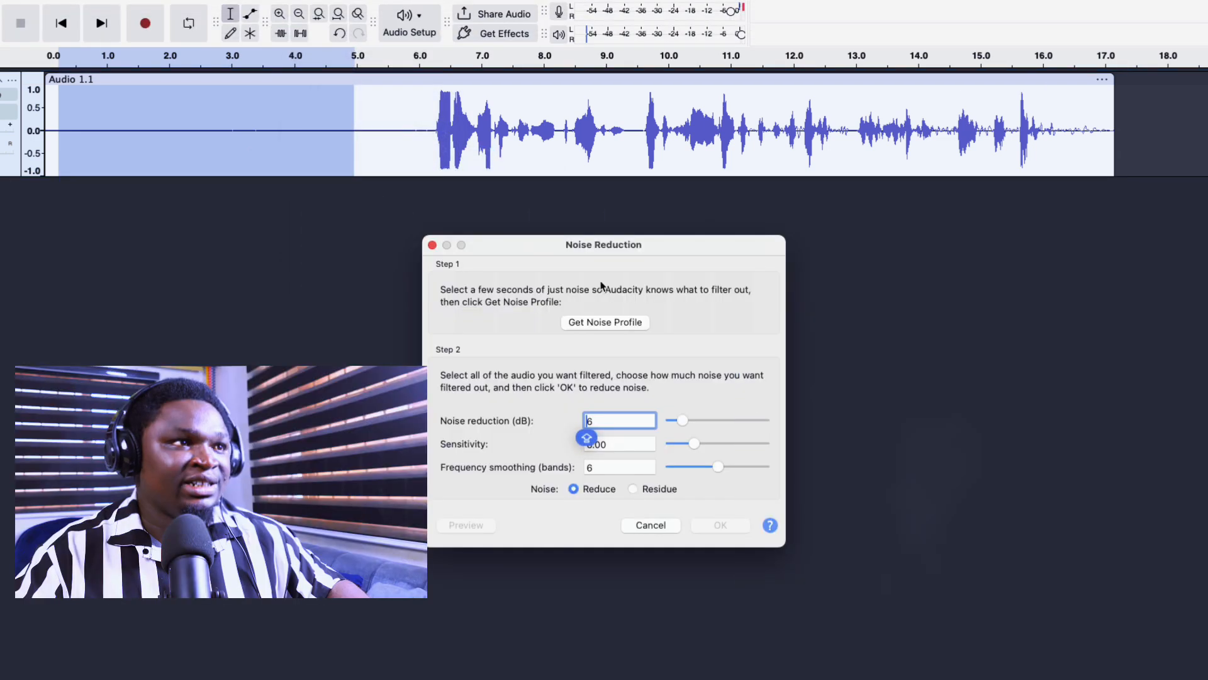
{"action": "left_click", "coordinate": [603, 323]}
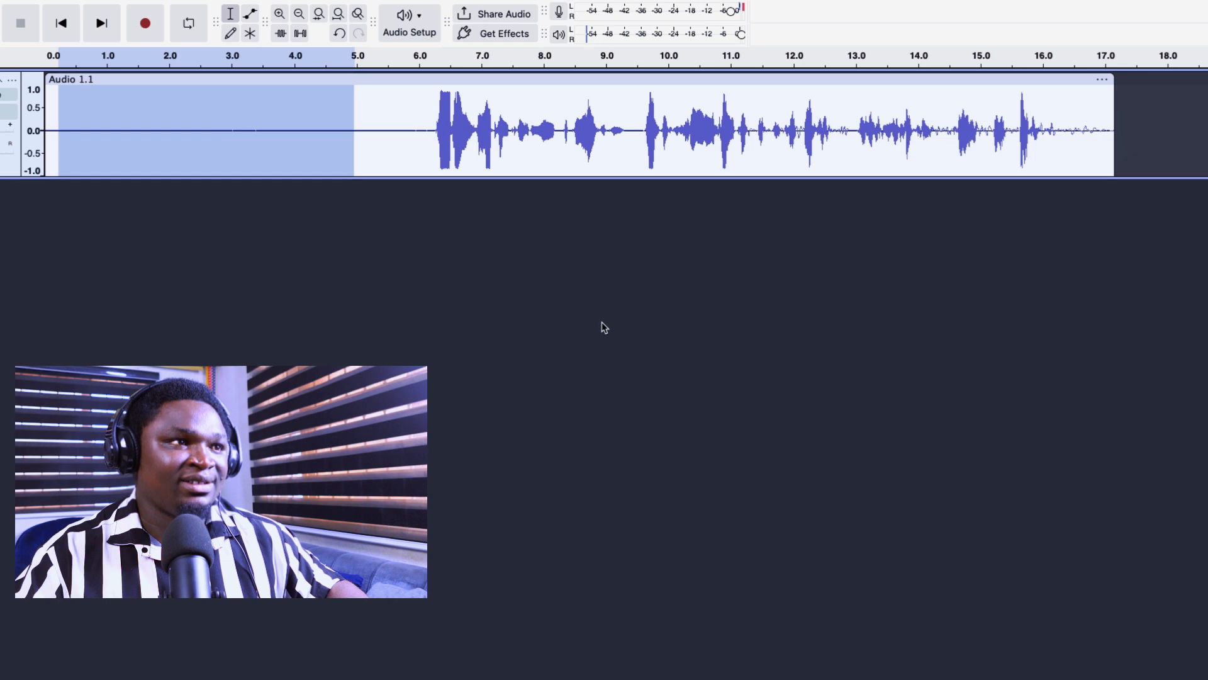
Apply Noise Reduction to the whole clip by repeating the last effect
{"action": "left_click", "coordinate": [404, 78]}
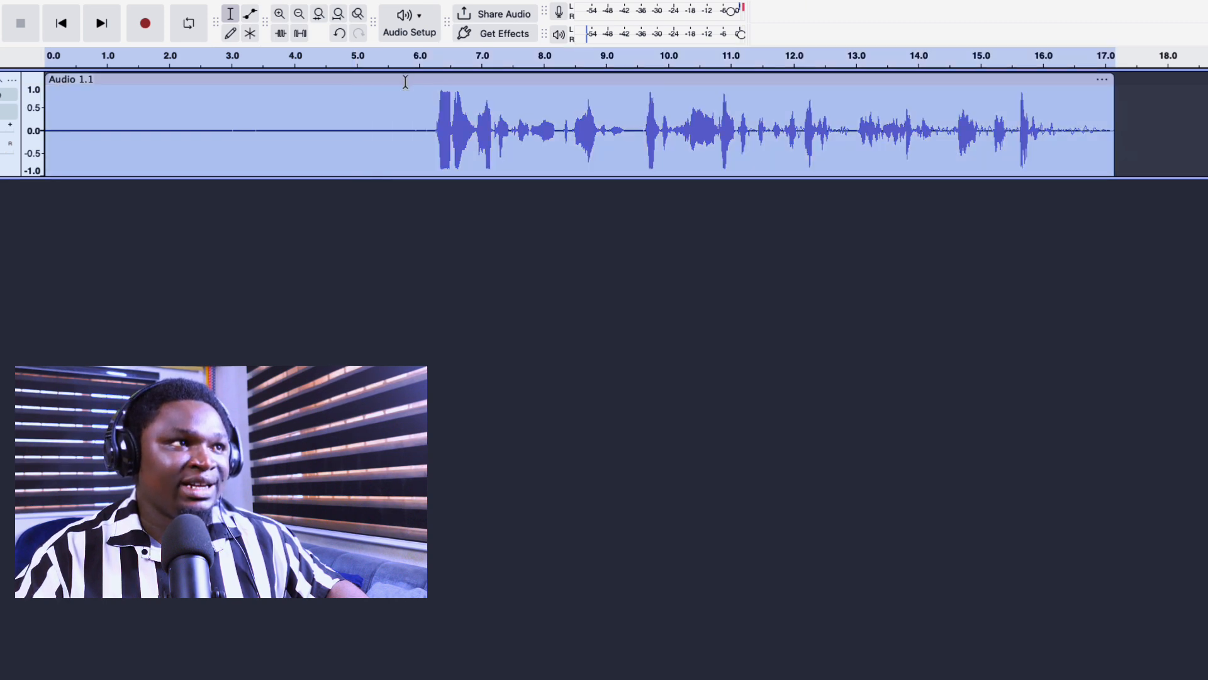
{"action": "left_click", "coordinate": [313, 7]}
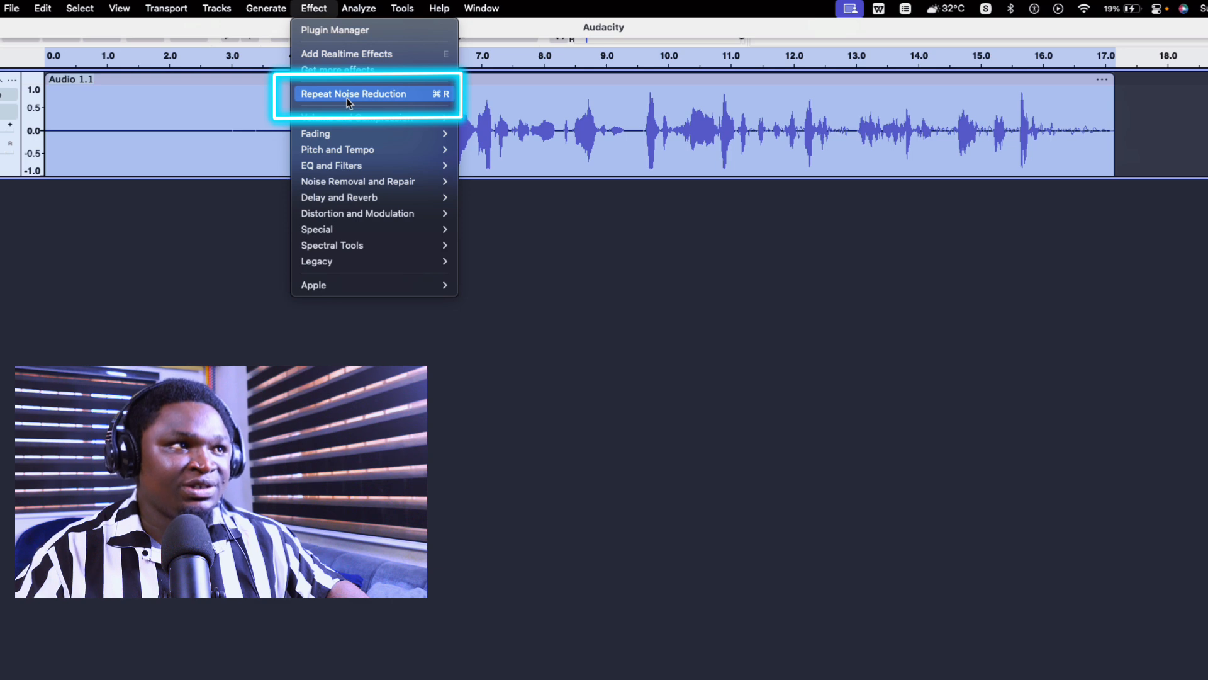
{"action": "left_click", "coordinate": [347, 96]}
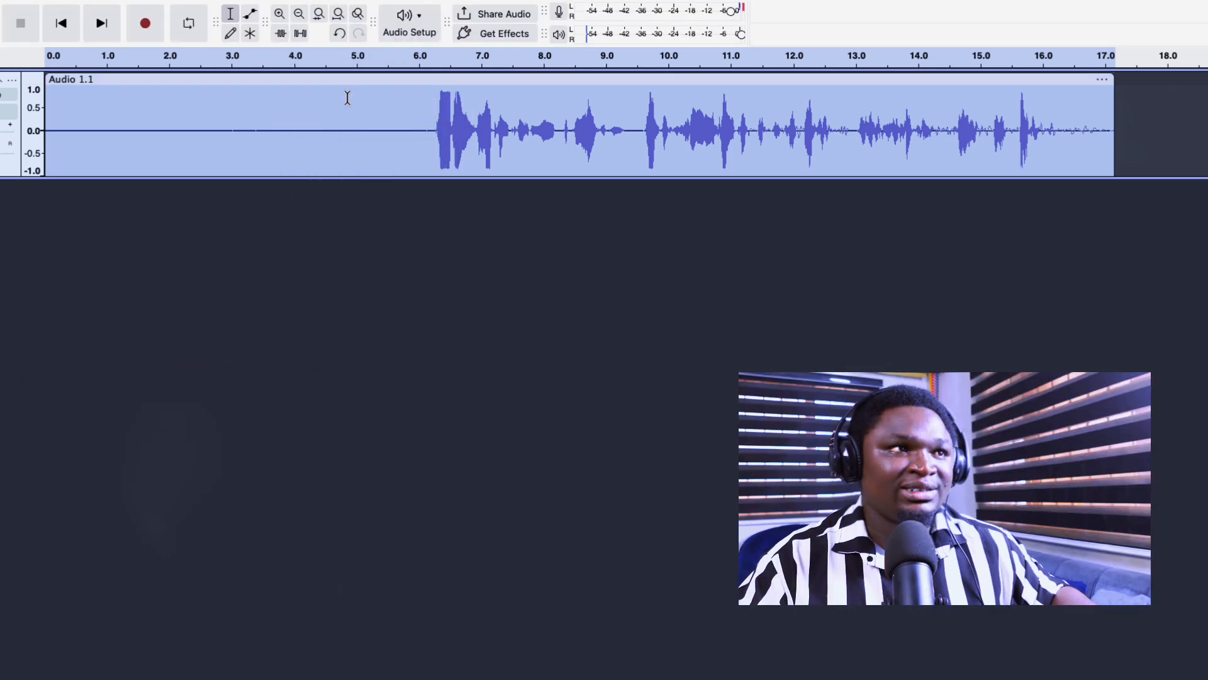
{"action": "left_click", "coordinate": [400, 162]}
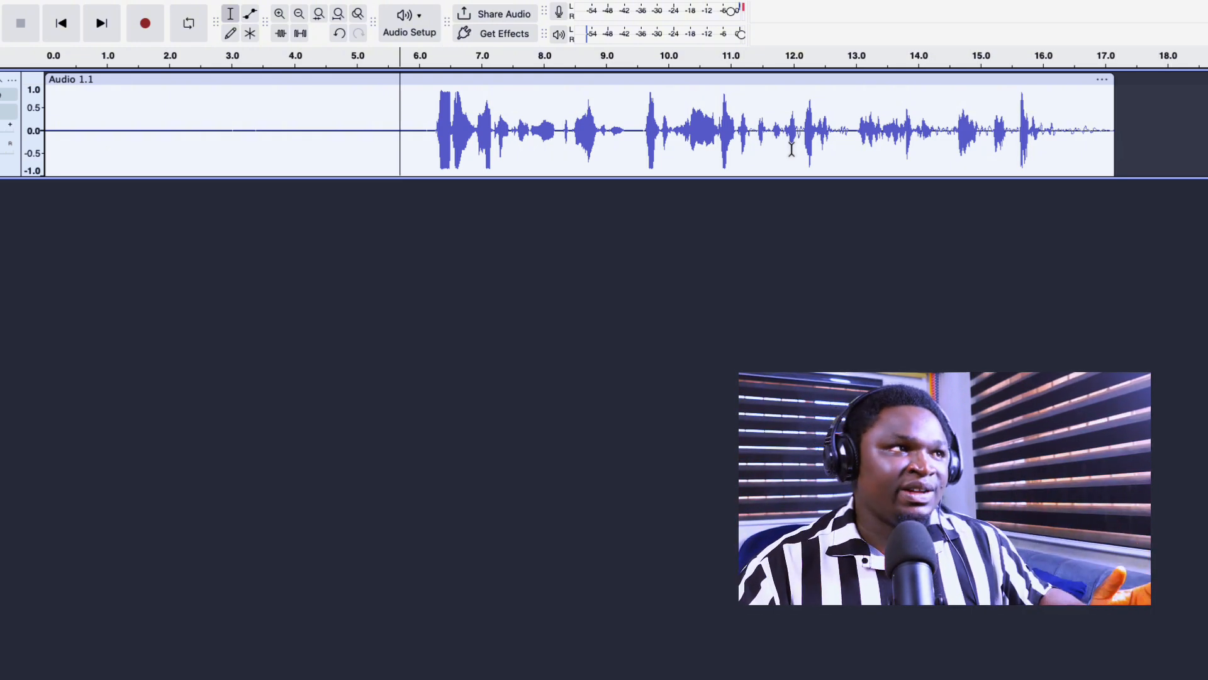
{"action": "left_click_drag", "start_coordinate": [70, 129], "coordinate": [352, 152]}
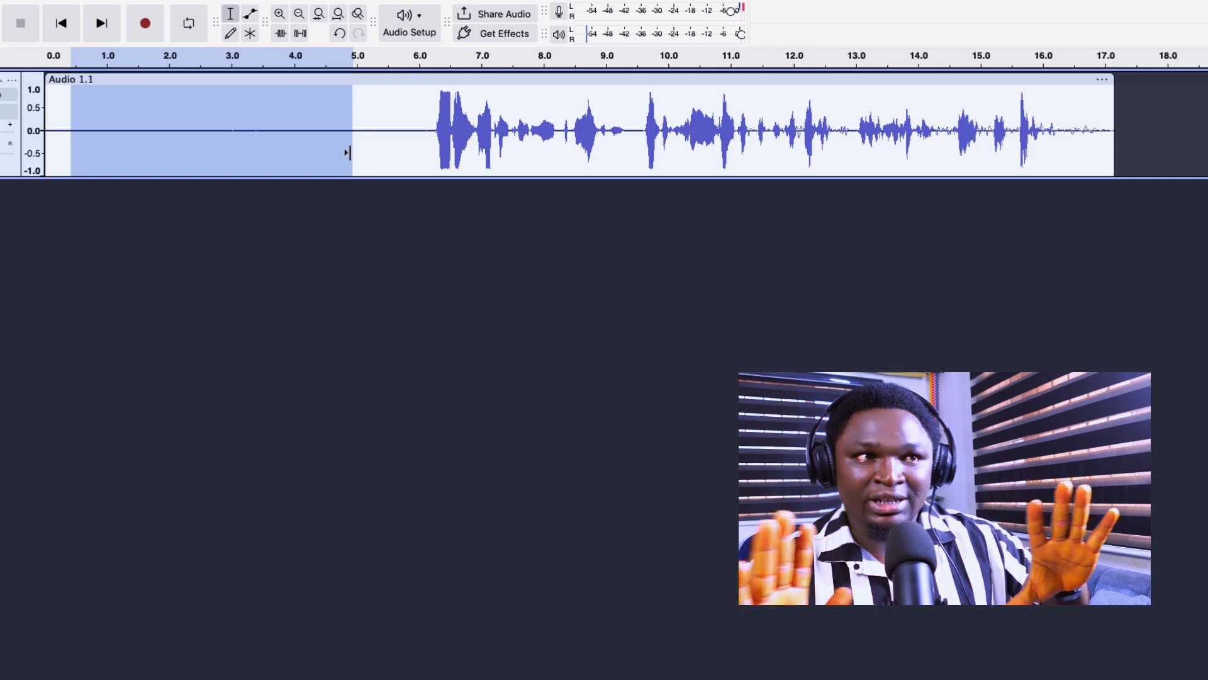
{"action": "left_click", "coordinate": [386, 84]}
Select the whole clip and apply Filter Curve EQ with the Bass Boost factory preset
{"action": "left_click", "coordinate": [390, 80]}
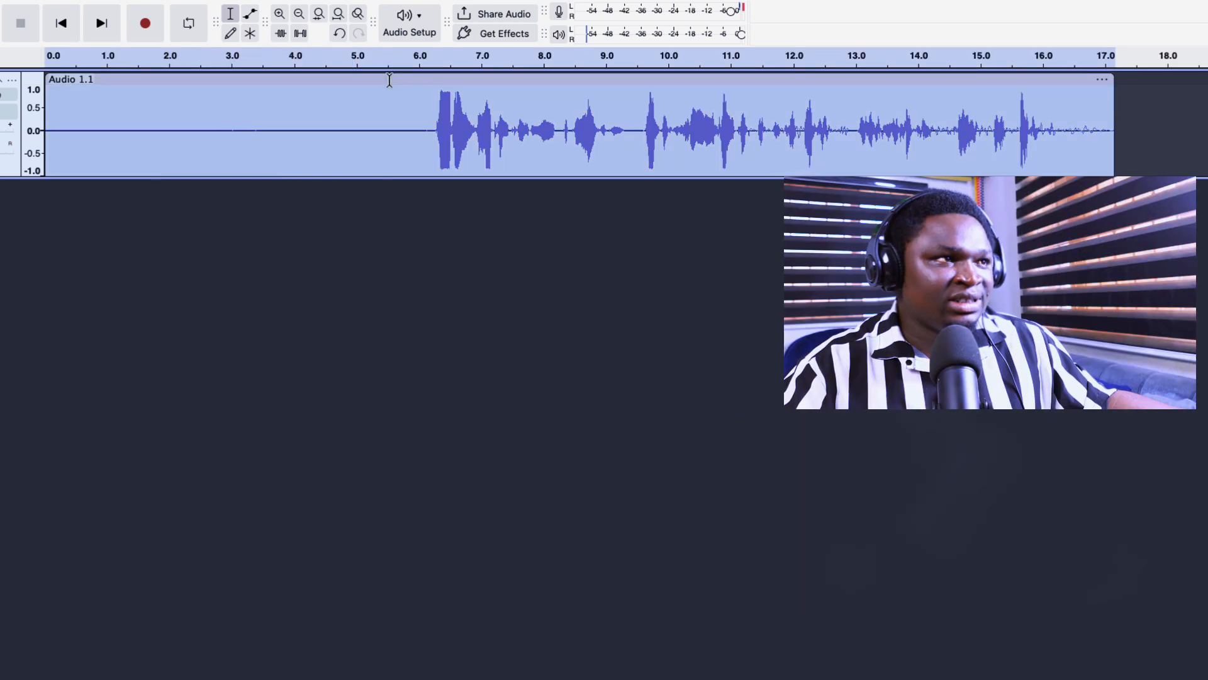
{"action": "left_click", "coordinate": [318, 9]}
{"action": "mouse_move", "coordinate": [357, 186]}
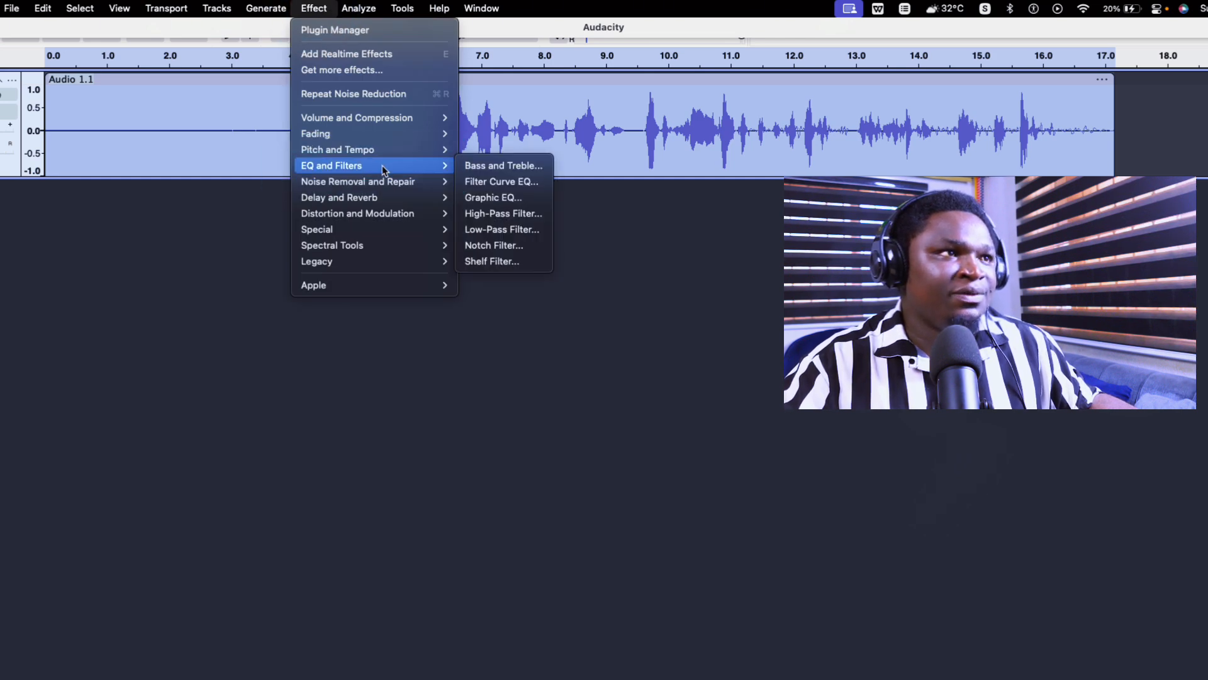
{"action": "mouse_move", "coordinate": [412, 165]}
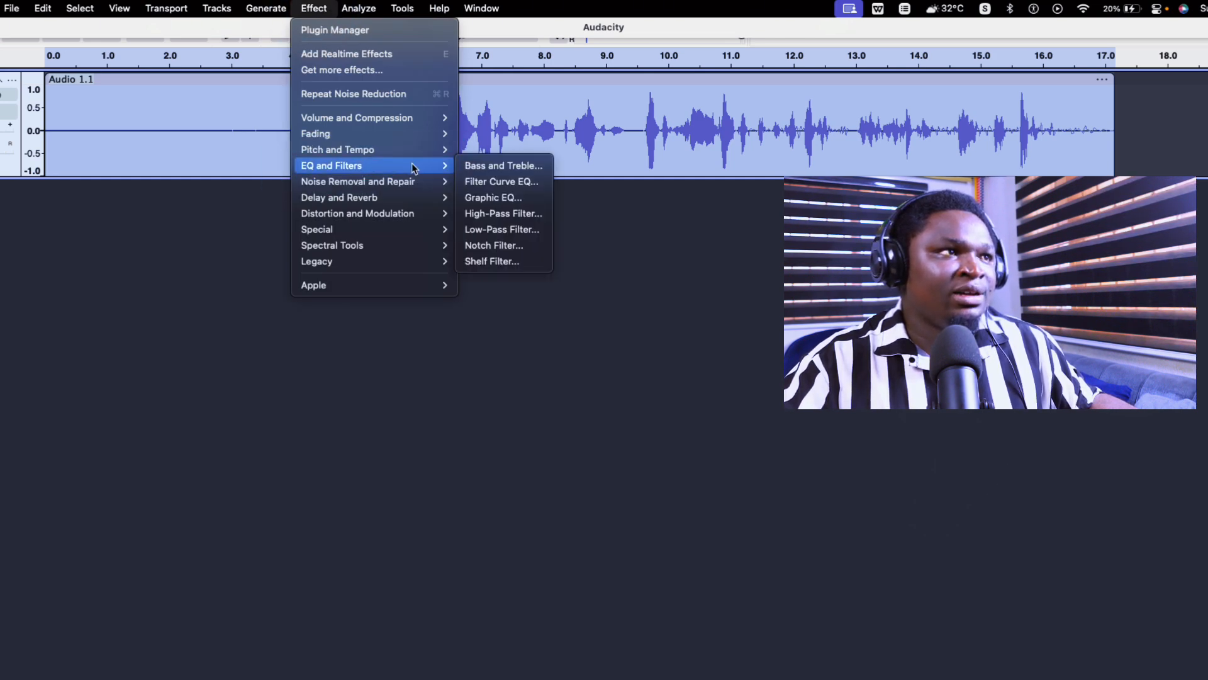
{"action": "left_click", "coordinate": [488, 183]}
{"action": "left_click", "coordinate": [323, 203]}
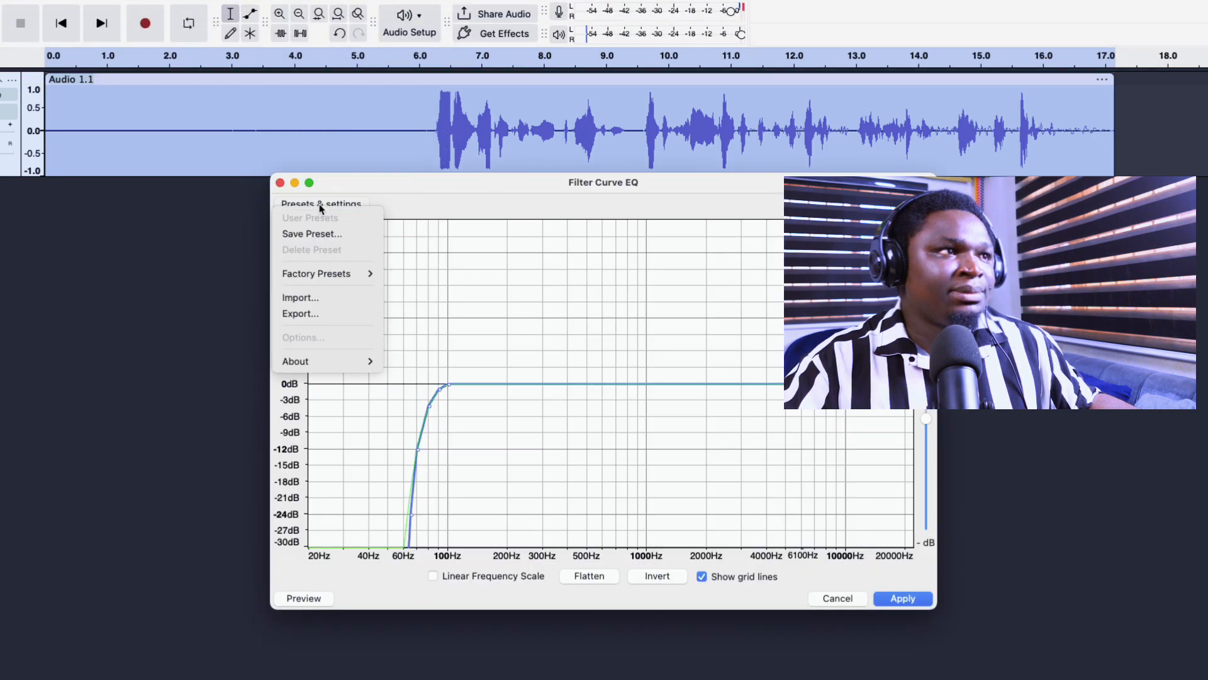
{"action": "mouse_move", "coordinate": [346, 277]}
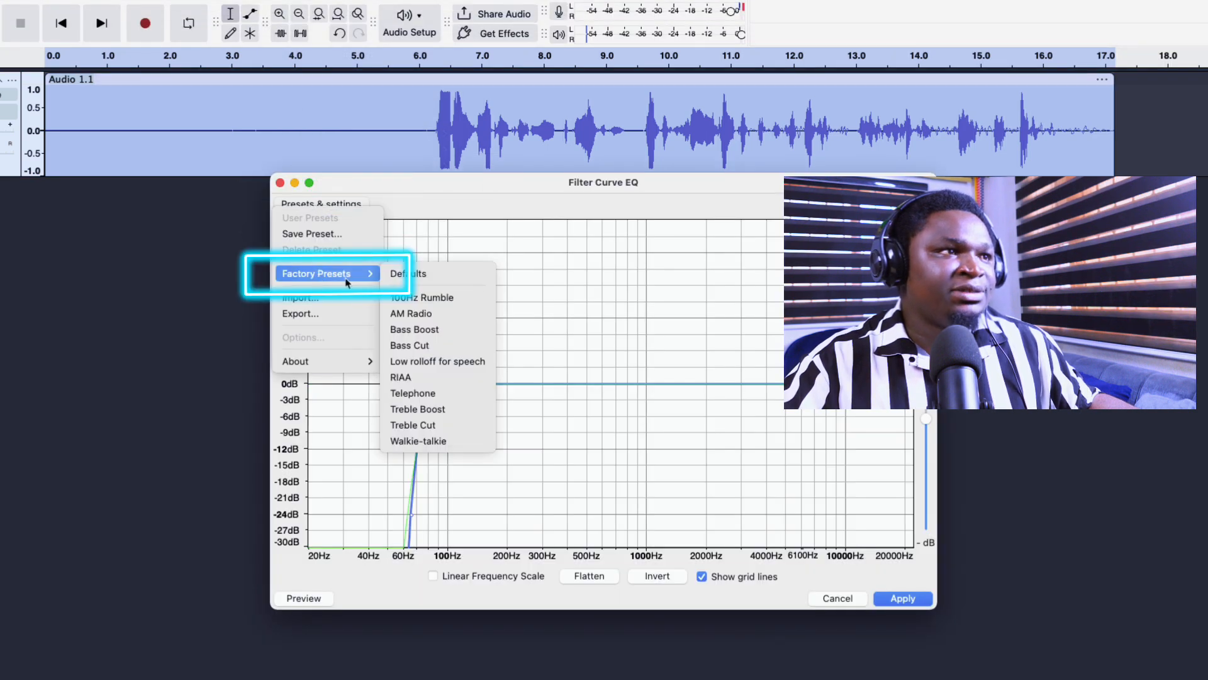
{"action": "left_click", "coordinate": [421, 331]}
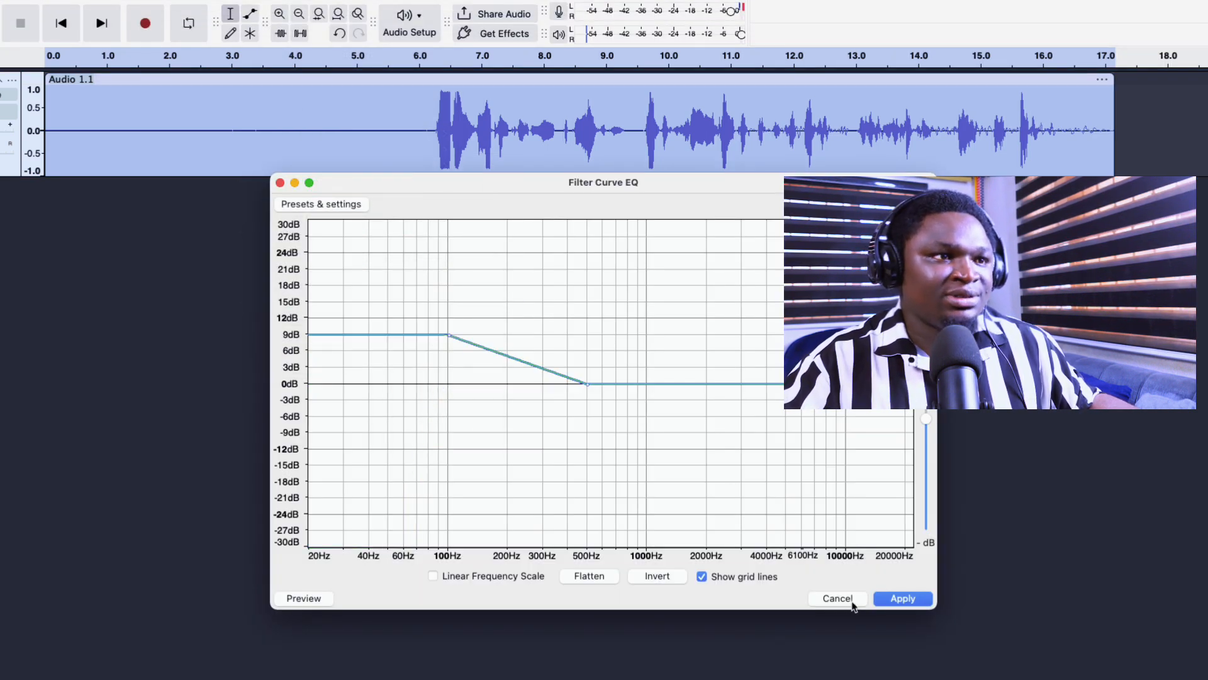
{"action": "left_click", "coordinate": [894, 598]}
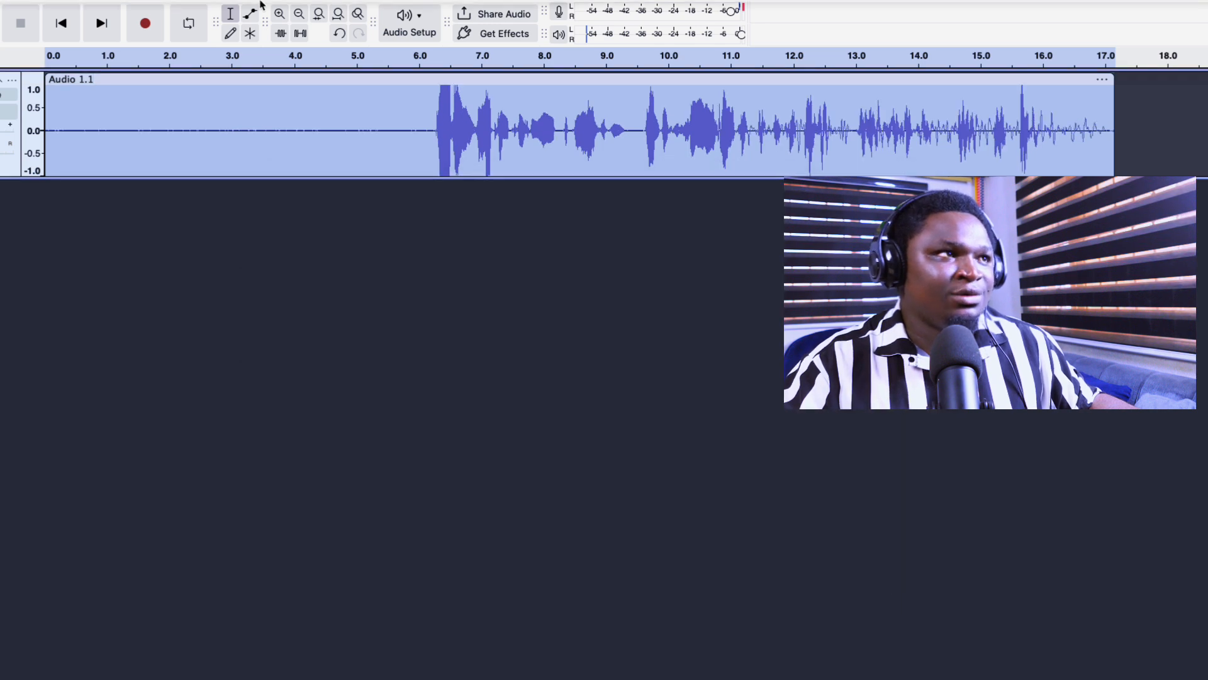
Apply Filter Curve EQ to the whole clip with the Treble Boost factory preset
{"action": "left_click", "coordinate": [311, 13]}
{"action": "left_click", "coordinate": [333, 164]}
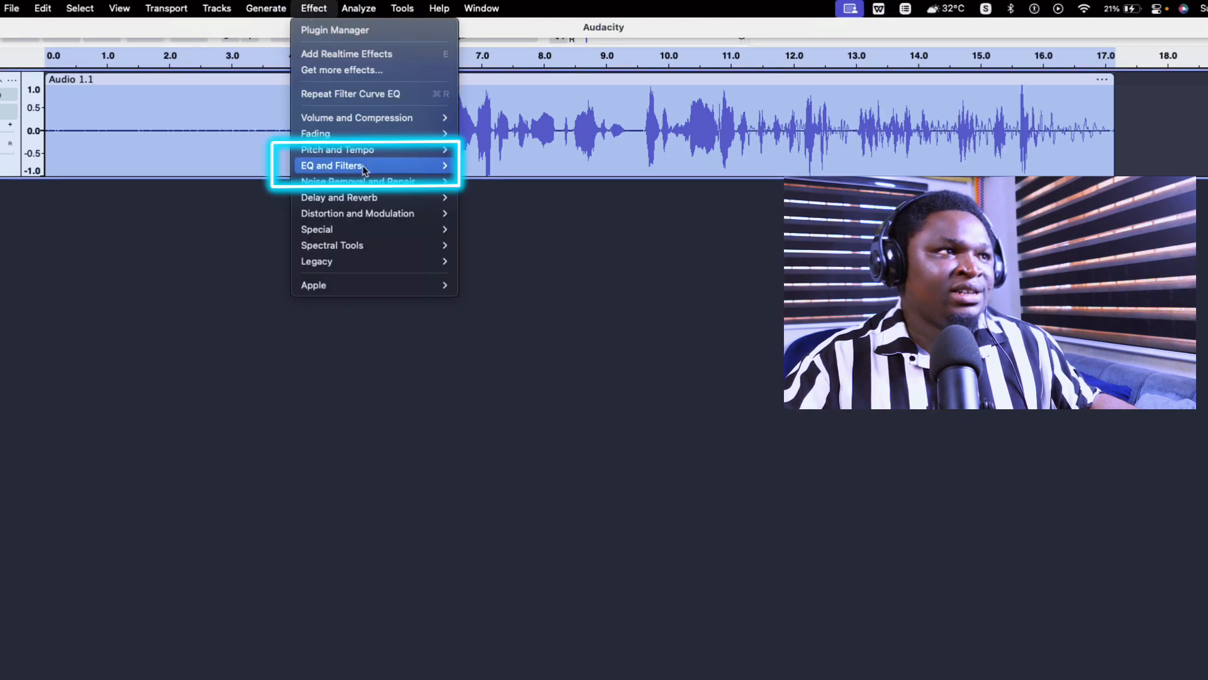
{"action": "left_click", "coordinate": [477, 183]}
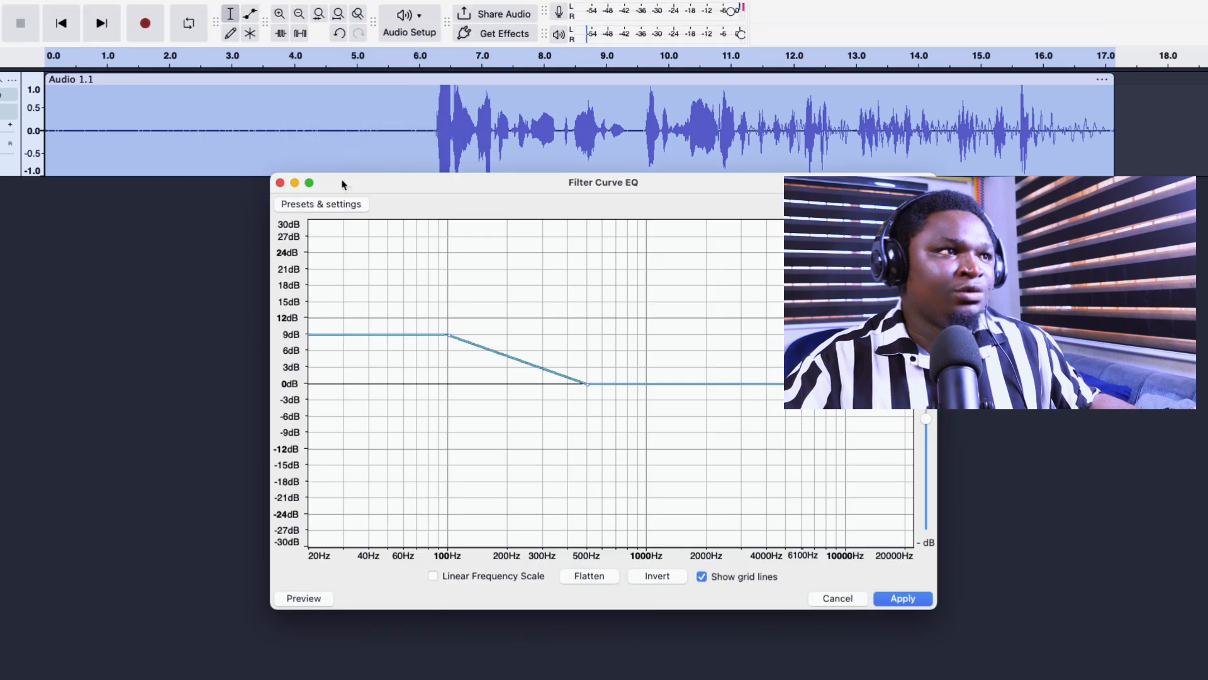
{"action": "left_click", "coordinate": [335, 205]}
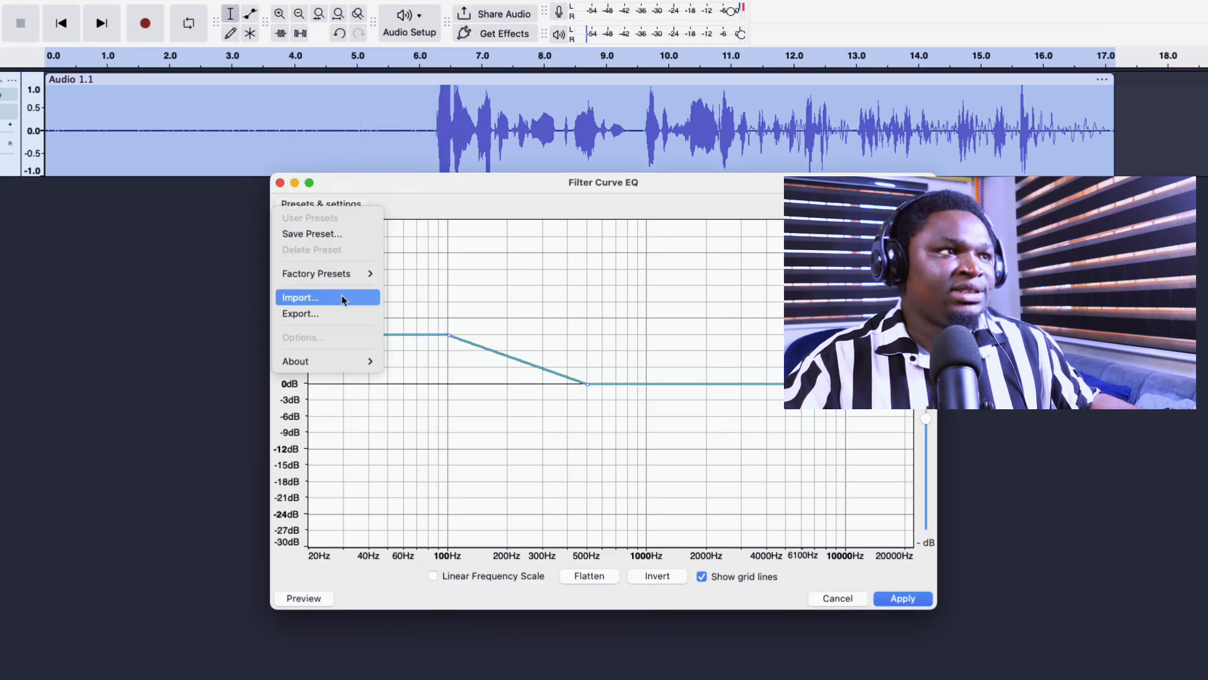
{"action": "left_click", "coordinate": [345, 274]}
{"action": "left_click", "coordinate": [433, 411]}
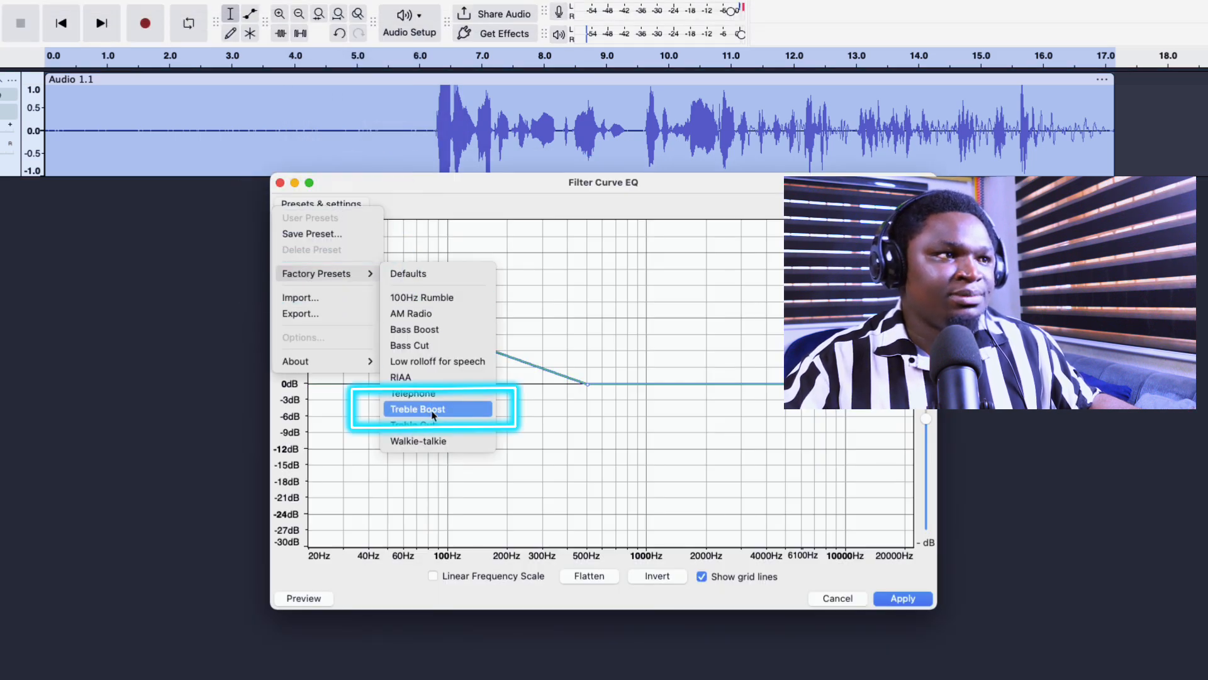
{"action": "left_click", "coordinate": [903, 597]}
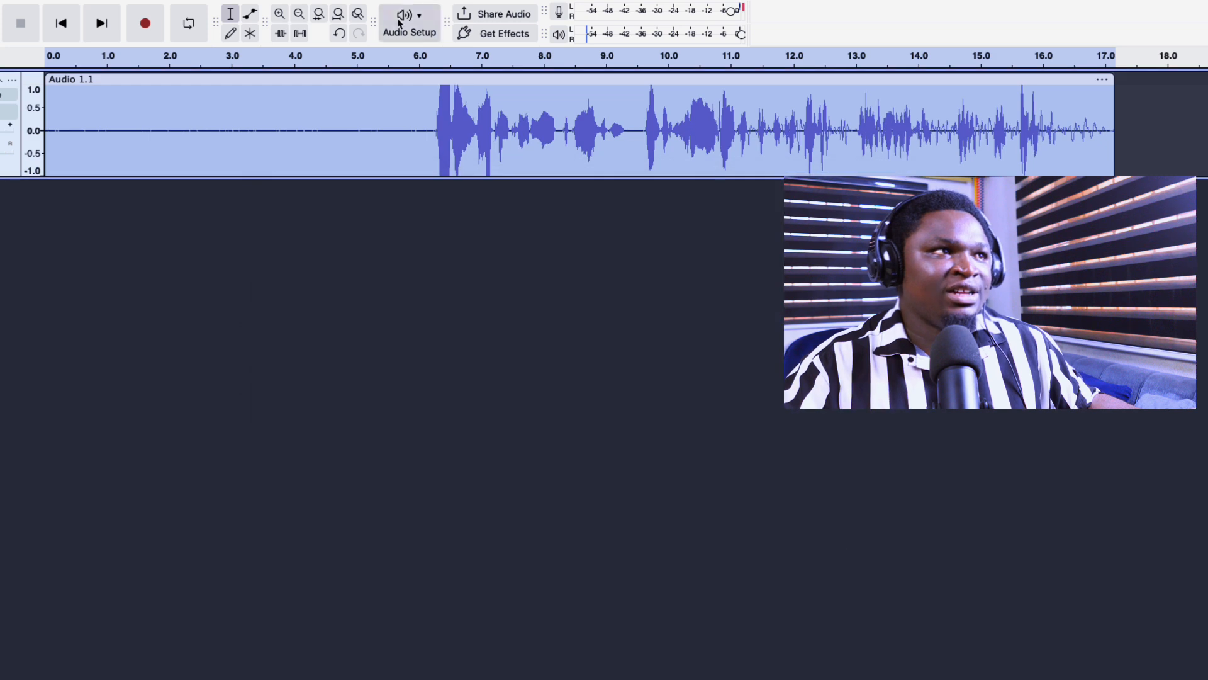
Apply Filter Curve EQ to the whole clip with the Low rolloff for speech factory preset
{"action": "left_click", "coordinate": [312, 8]}
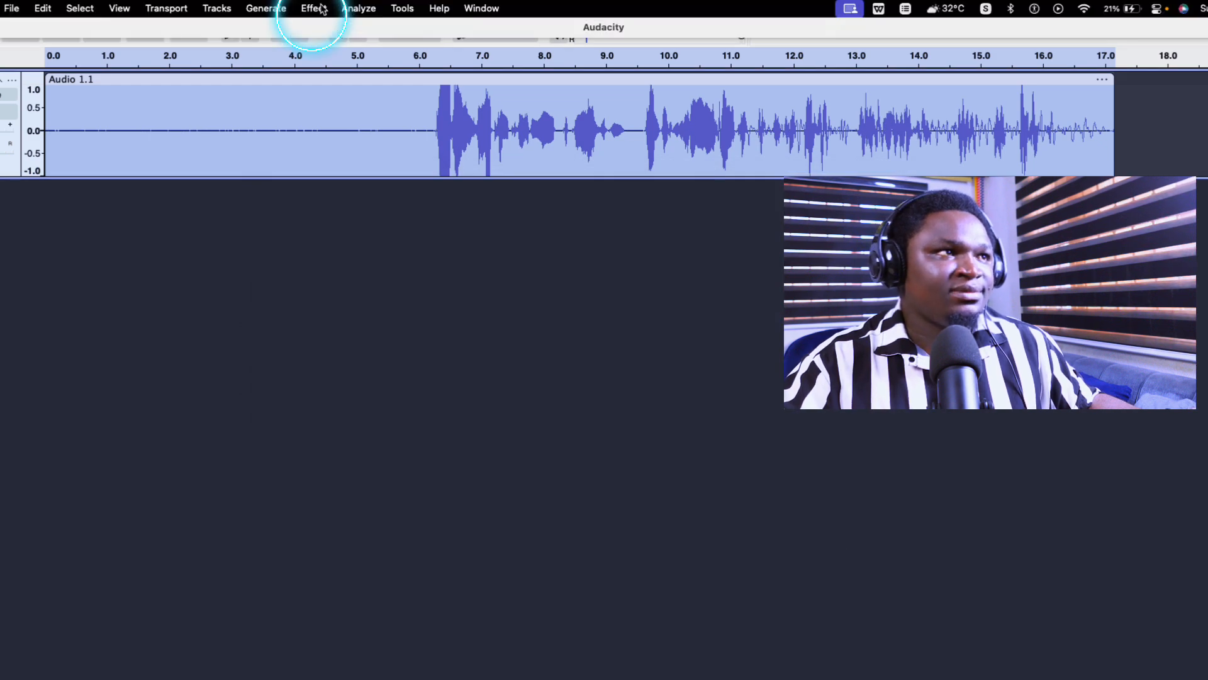
{"action": "mouse_move", "coordinate": [355, 149]}
{"action": "mouse_move", "coordinate": [357, 165]}
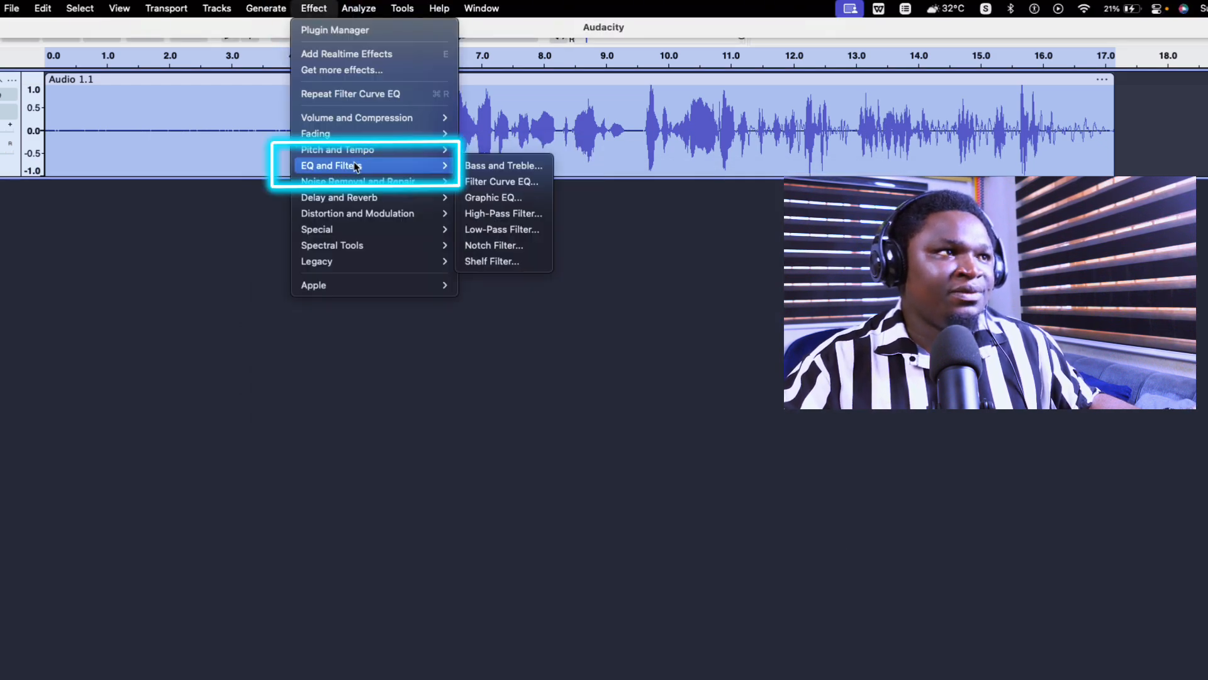
{"action": "left_click", "coordinate": [490, 183]}
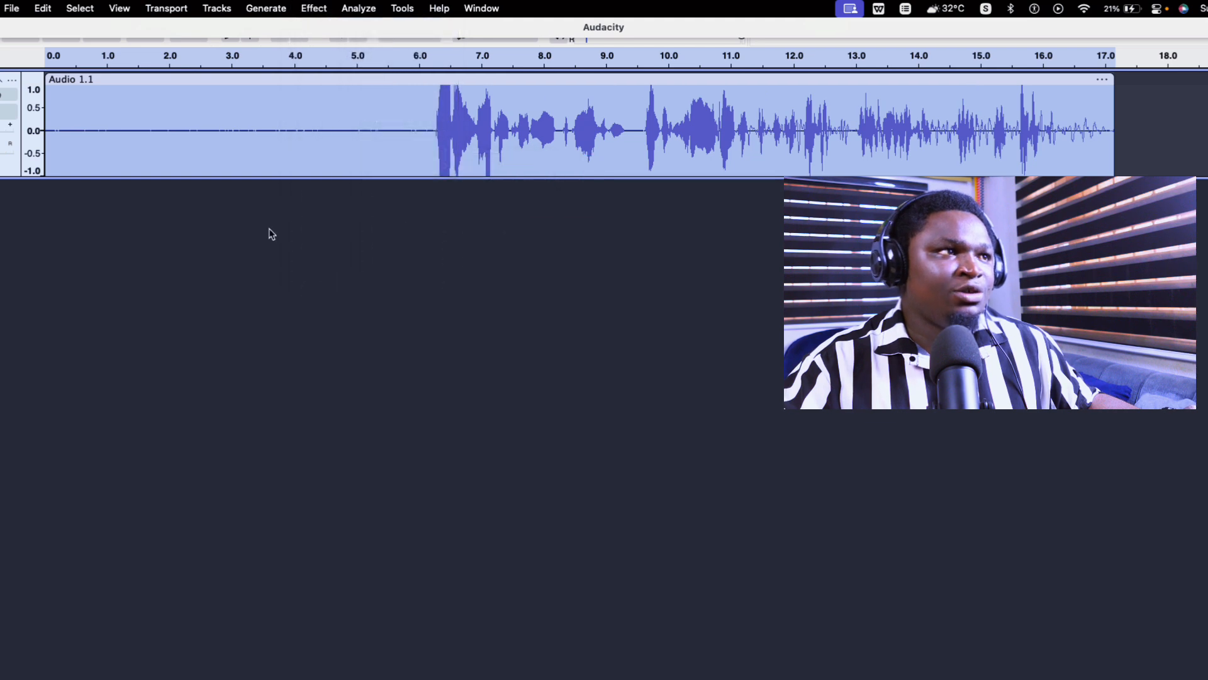
{"action": "left_click", "coordinate": [318, 204]}
{"action": "mouse_move", "coordinate": [324, 274]}
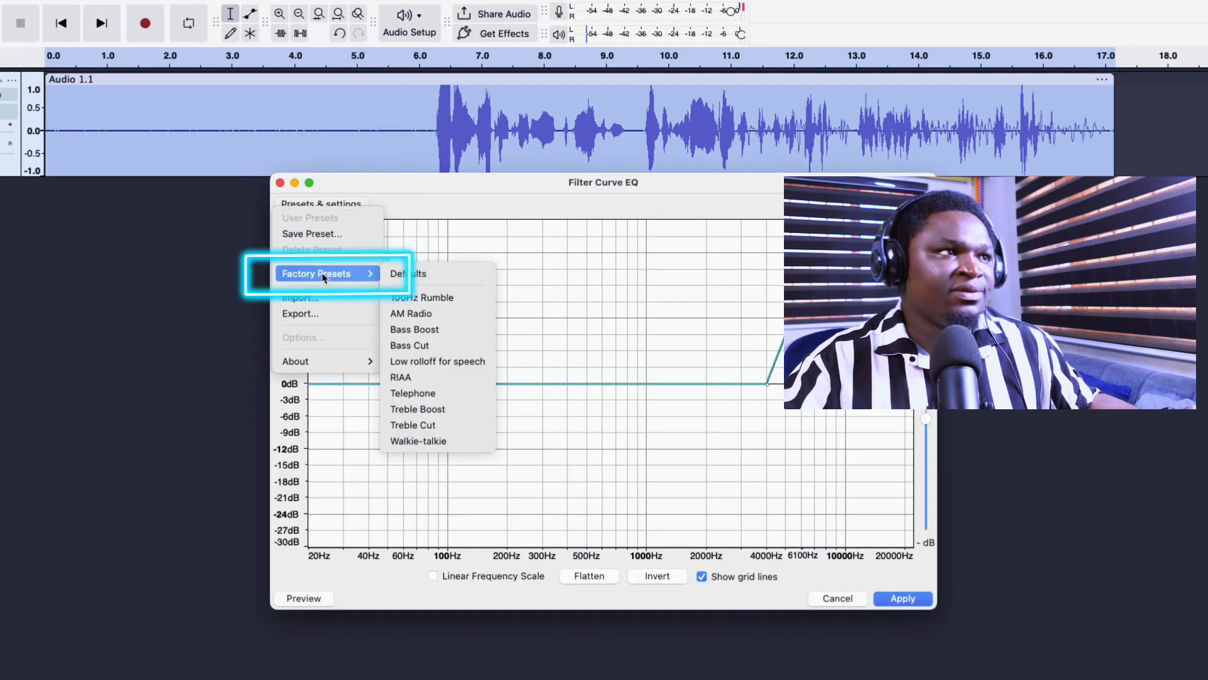
{"action": "left_click", "coordinate": [441, 363]}
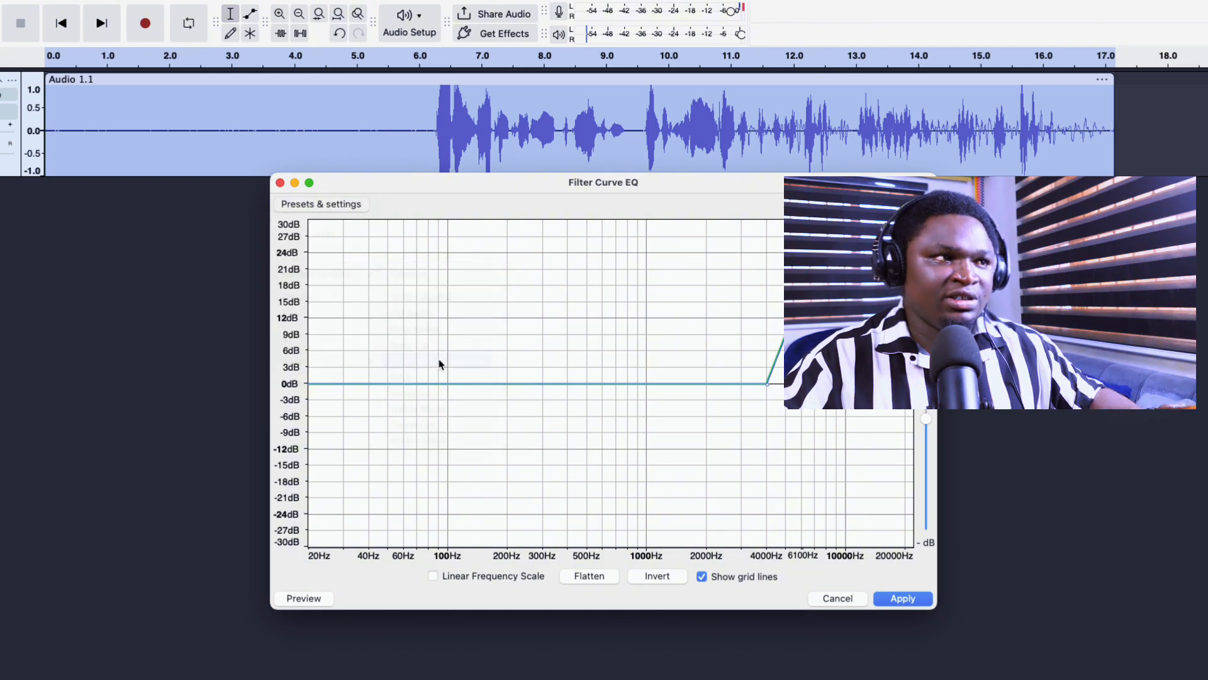
{"action": "left_click", "coordinate": [915, 602]}
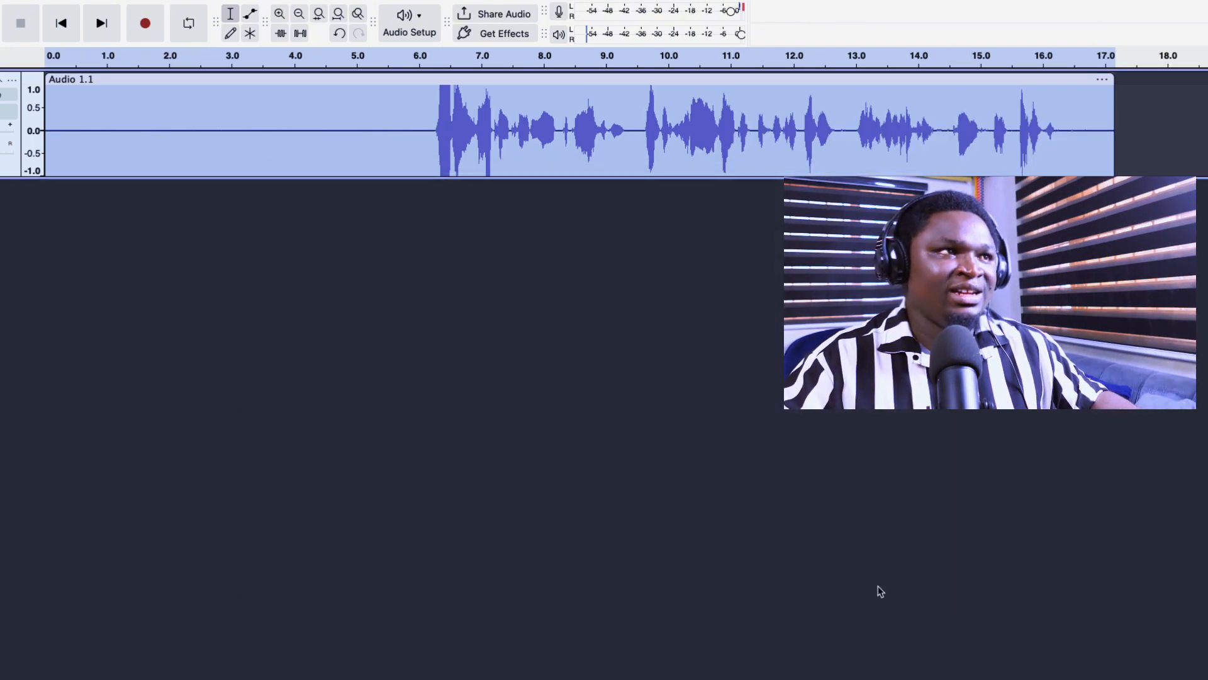
Apply the Compressor with a -10.0 dB threshold and a 10.0 ratio, and play the clip back from about the 6-second mark
{"action": "left_click", "coordinate": [310, 6]}
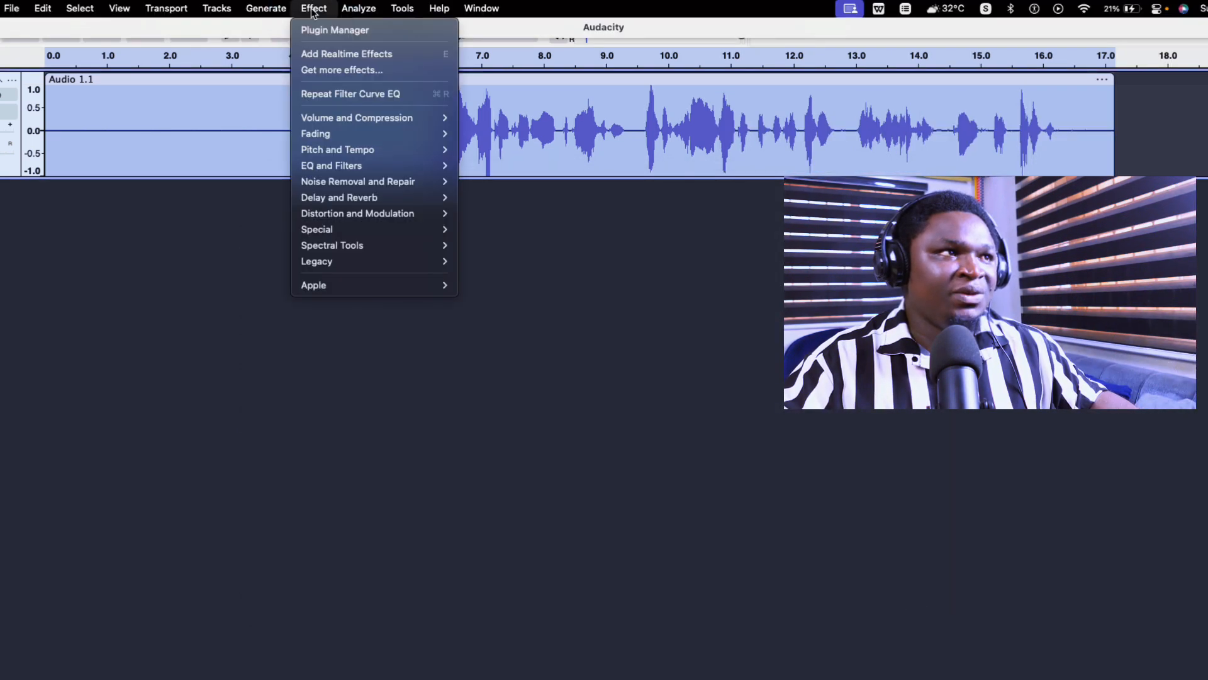
{"action": "mouse_move", "coordinate": [345, 117]}
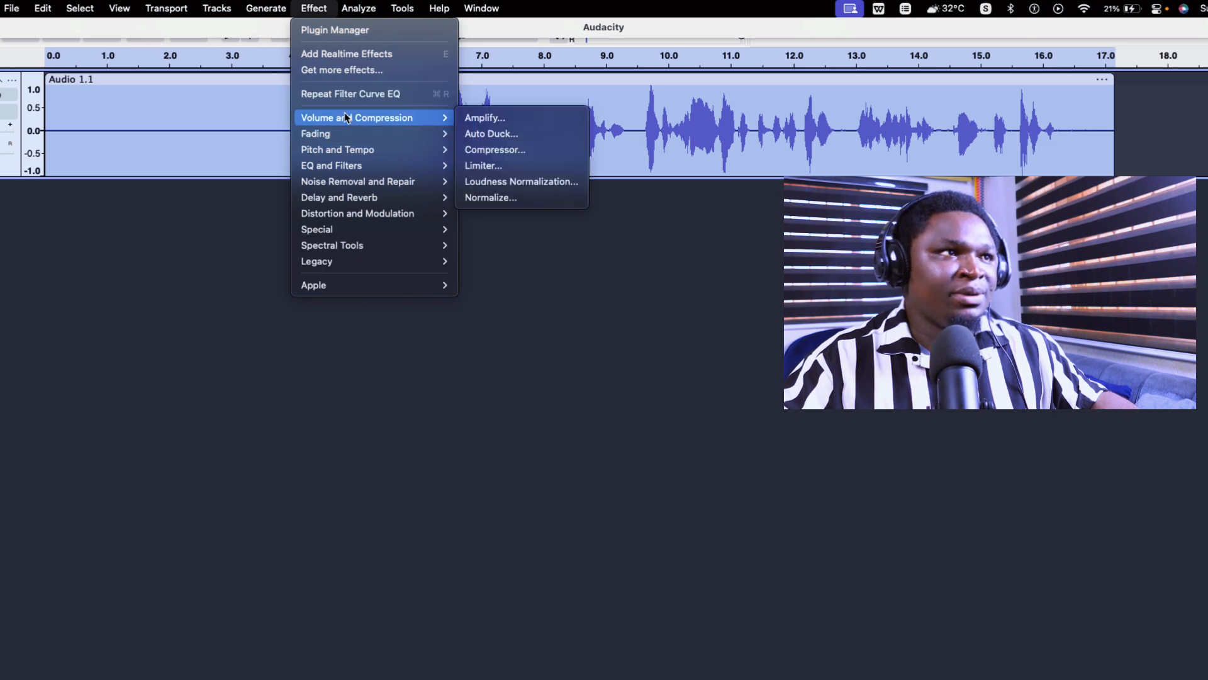
{"action": "left_click", "coordinate": [541, 149]}
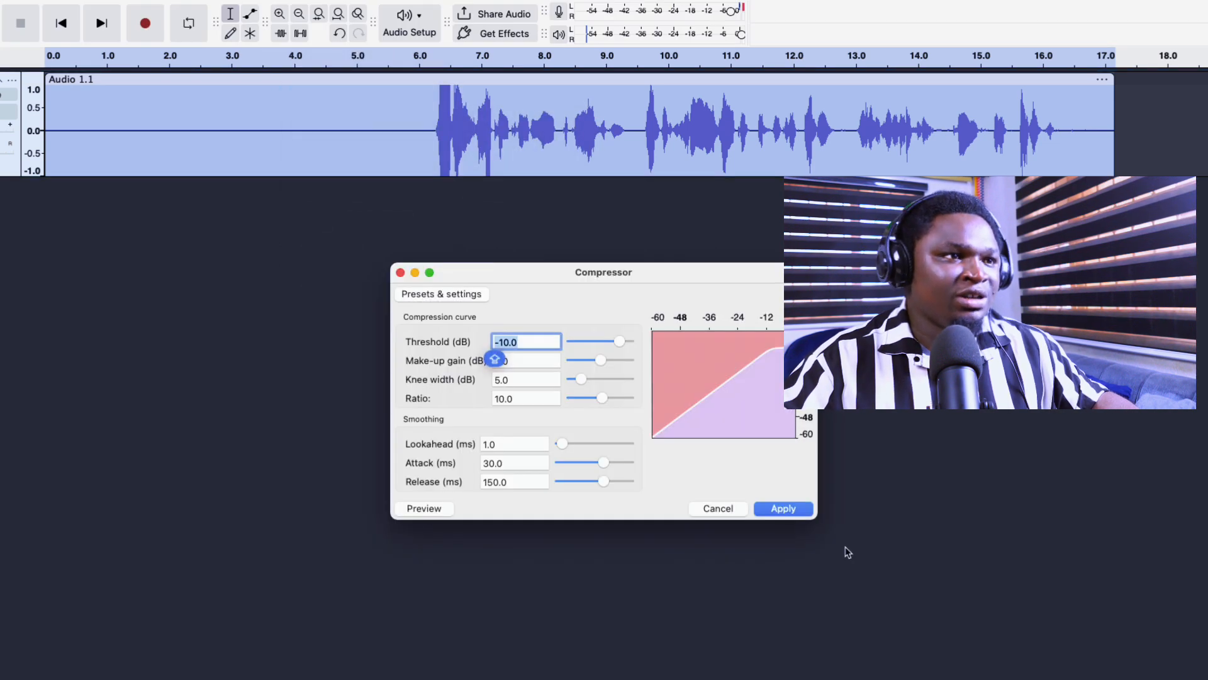
{"action": "left_click", "coordinate": [782, 507], "text": "shift"}
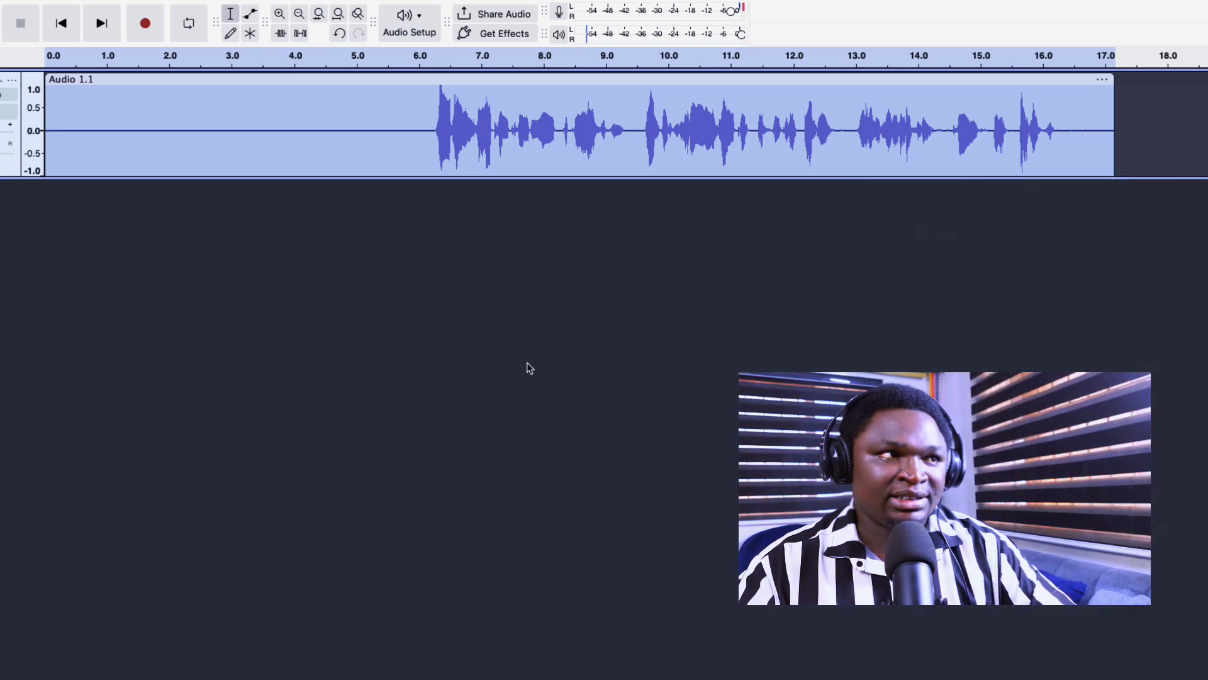
{"action": "left_click", "coordinate": [421, 127]}
{"action": "key", "text": "space"}
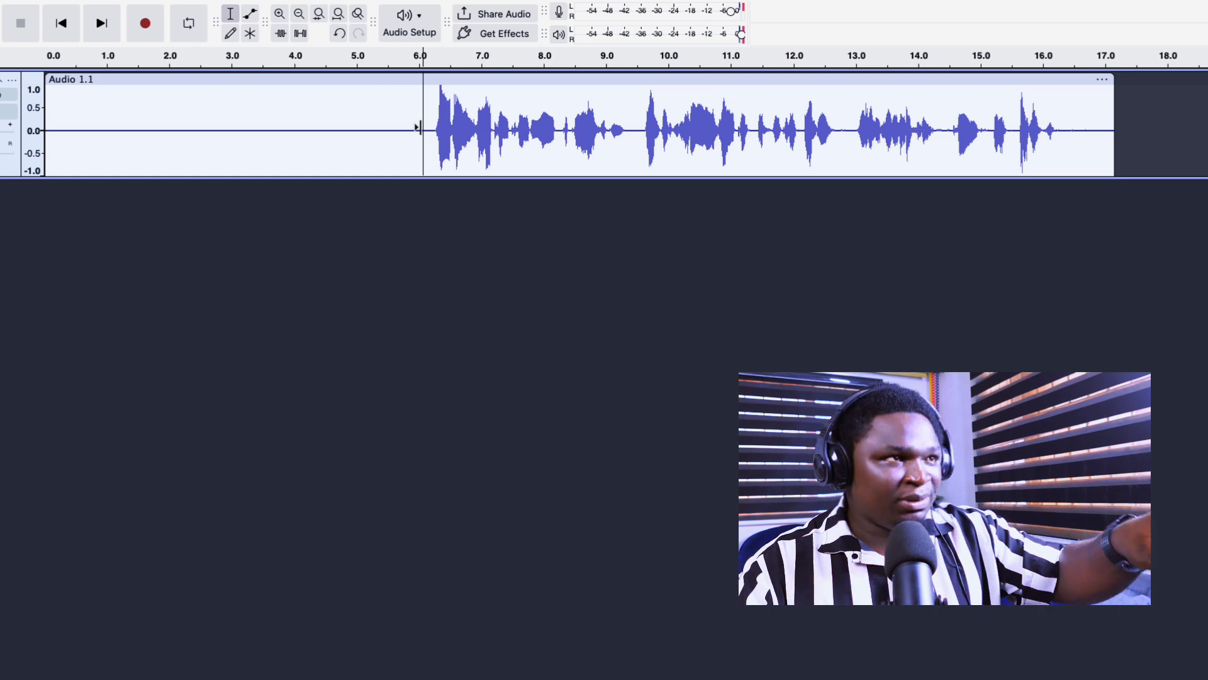
Start an audio export to the computer and name the file Tutorial
{"action": "mouse_move", "coordinate": [247, 3]}
{"action": "left_click", "coordinate": [11, 9]}
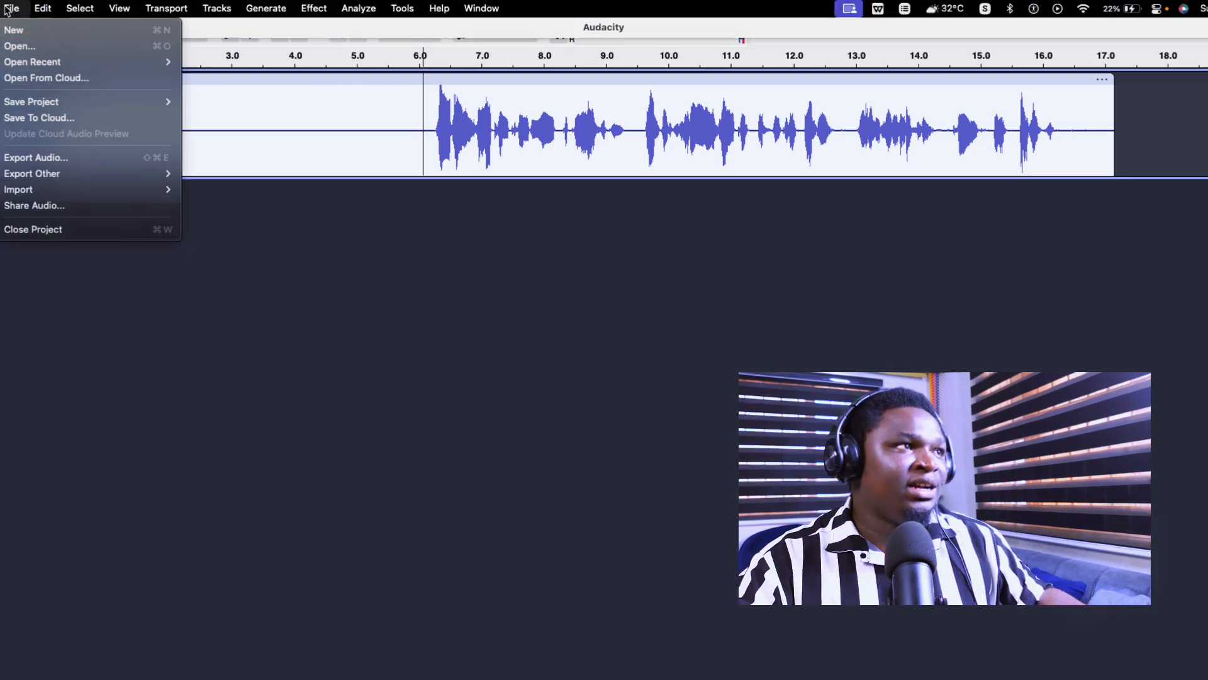
{"action": "left_click", "coordinate": [54, 159]}
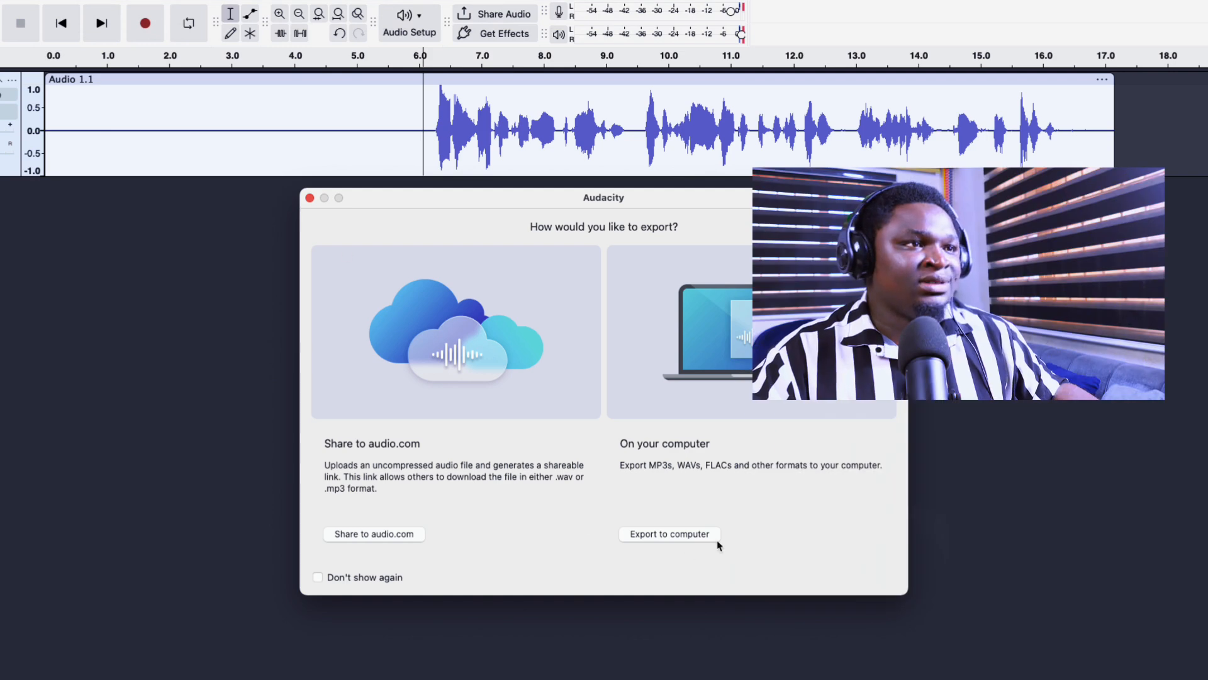
{"action": "left_click", "coordinate": [696, 535]}
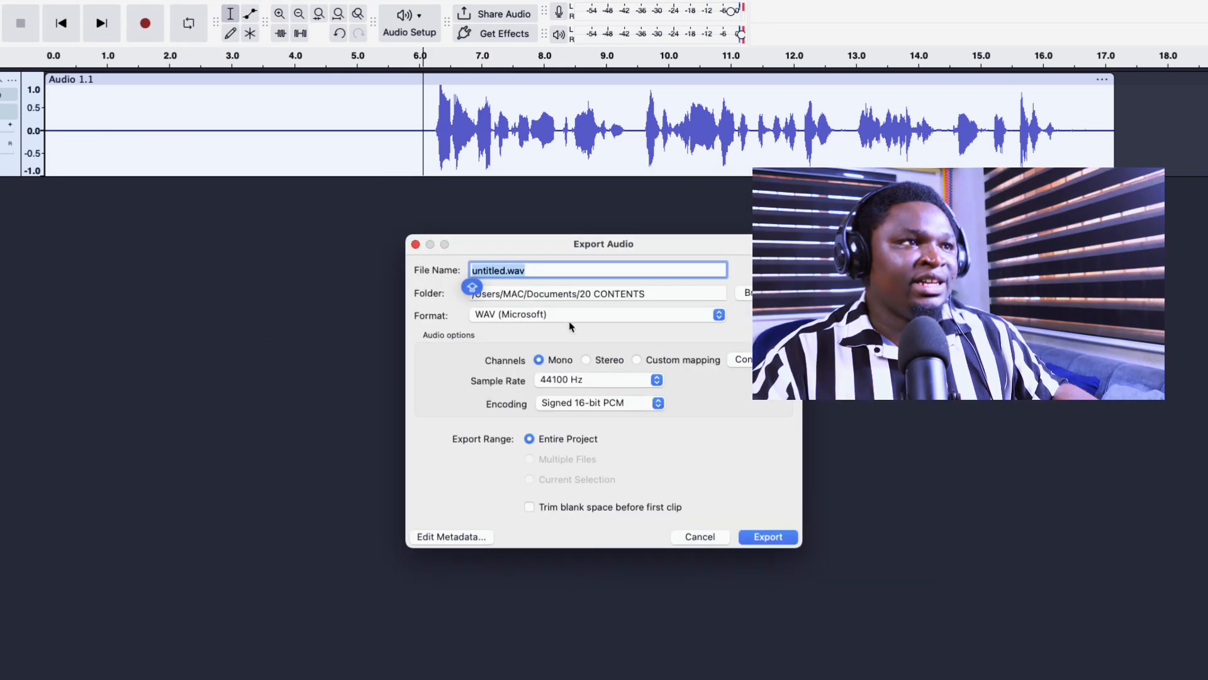
{"action": "left_click_drag", "start_coordinate": [548, 266], "coordinate": [464, 268]}
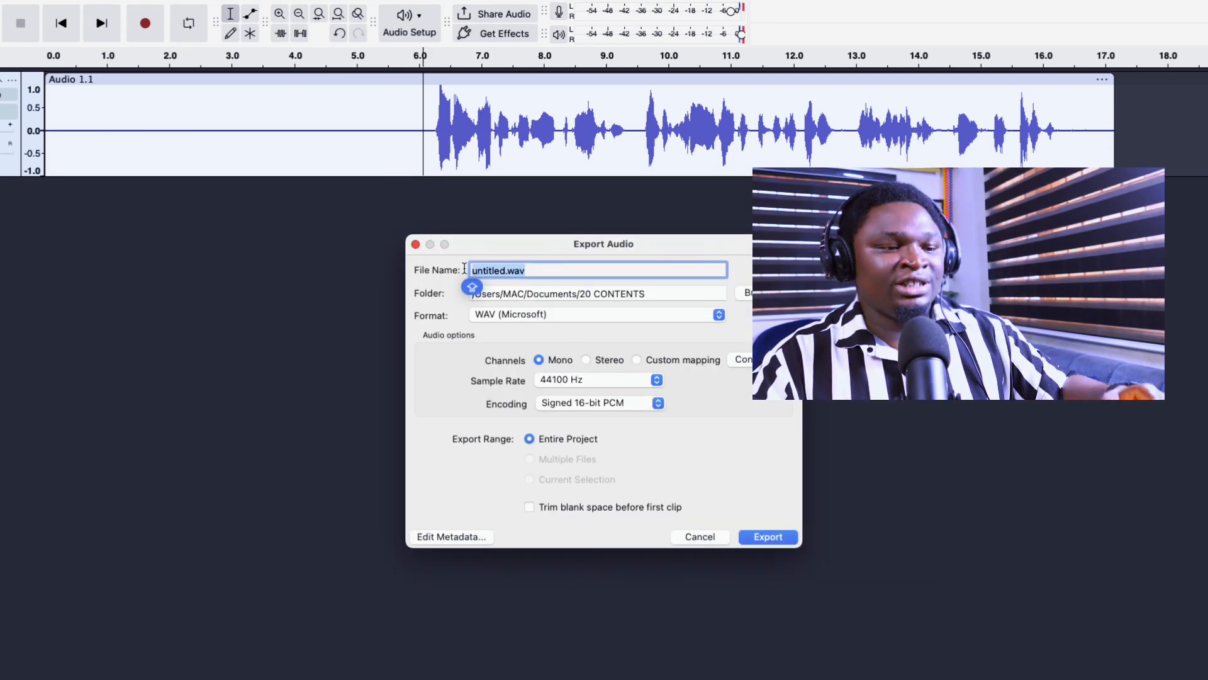
{"action": "type", "text": "Tutorial"}
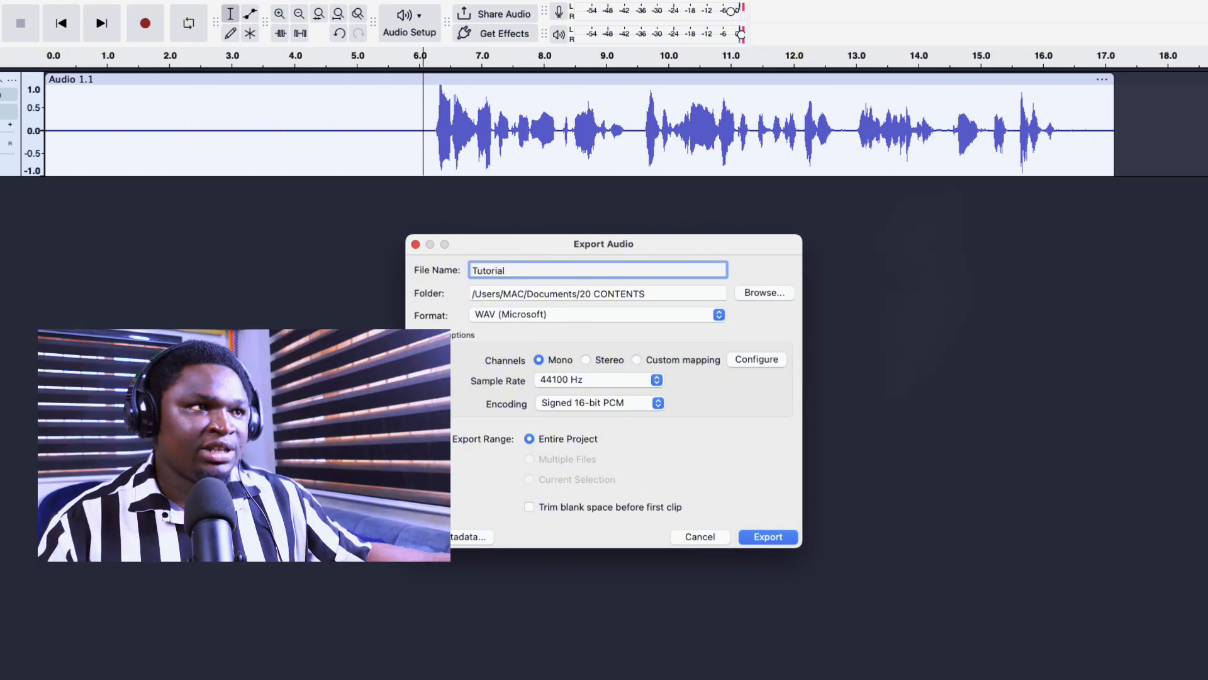
{"action": "left_click", "coordinate": [688, 294]}
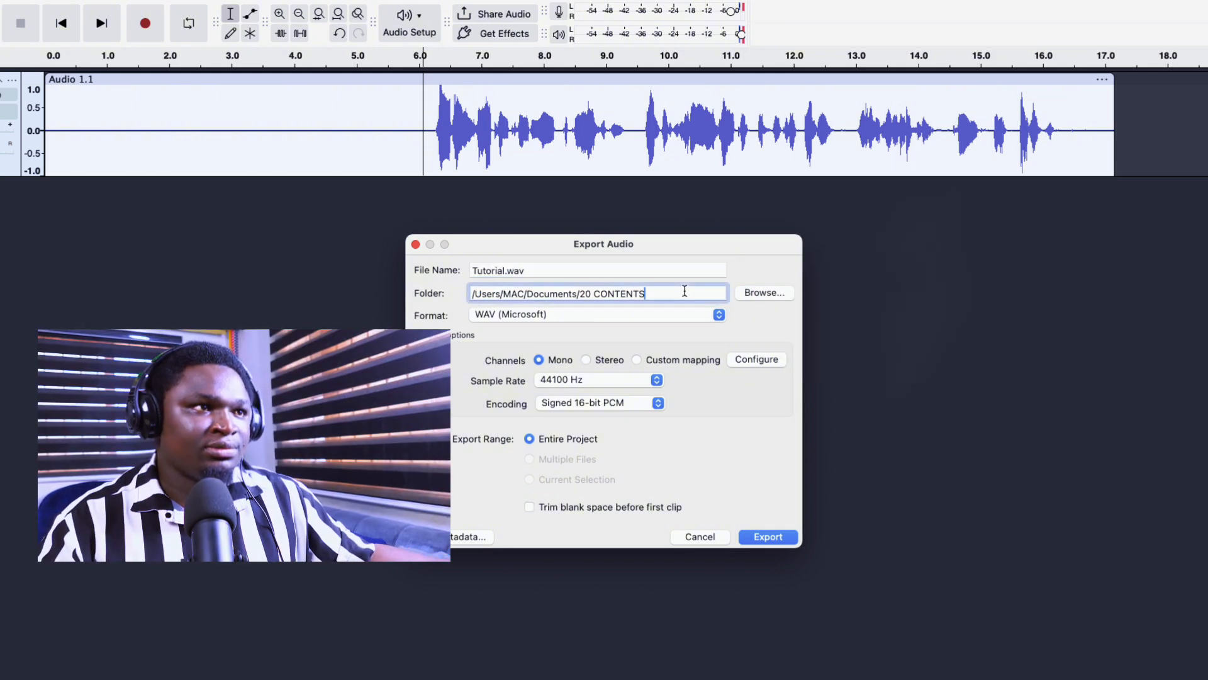
{"action": "left_click", "coordinate": [776, 293]}
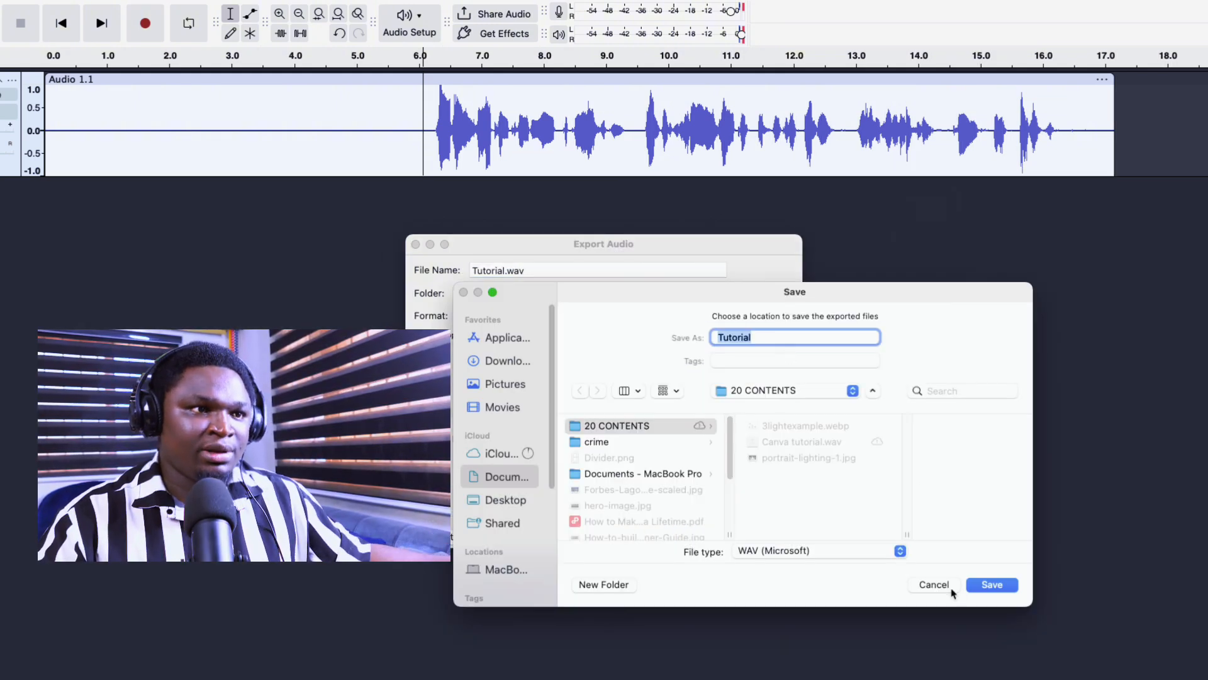
{"action": "left_click", "coordinate": [935, 584]}
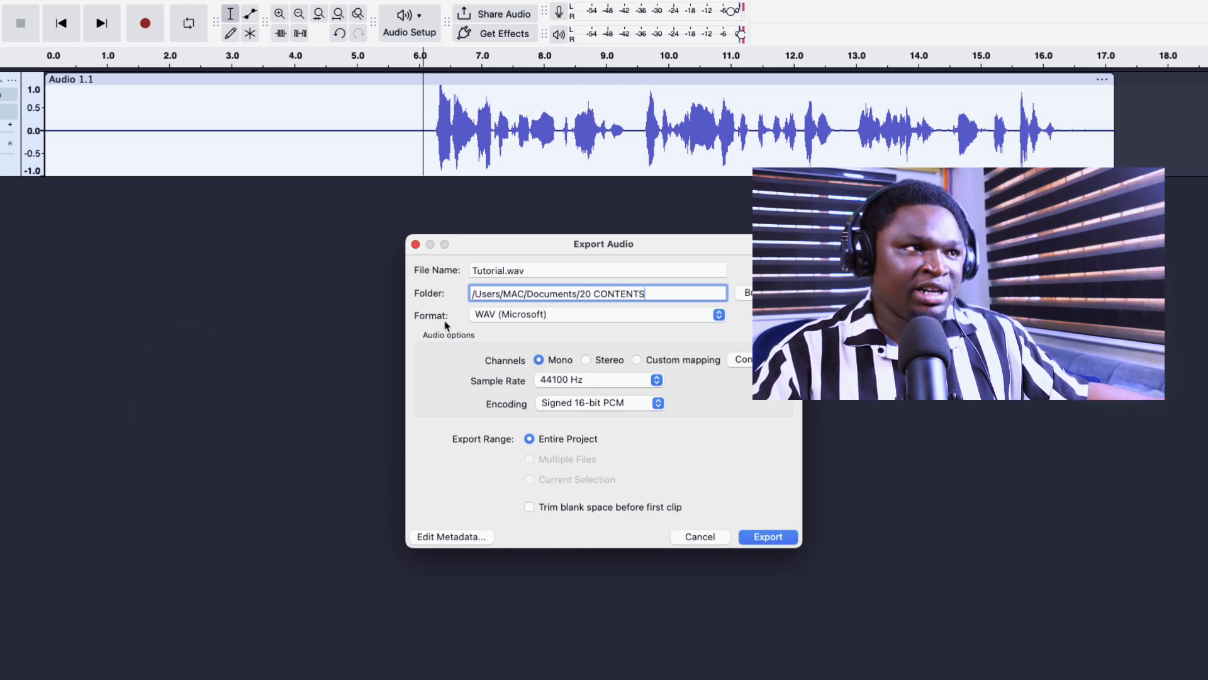
Choose WAV (Microsoft) as the format and export the entire project to the 20 CONTENTS folder
{"action": "left_click", "coordinate": [549, 320]}
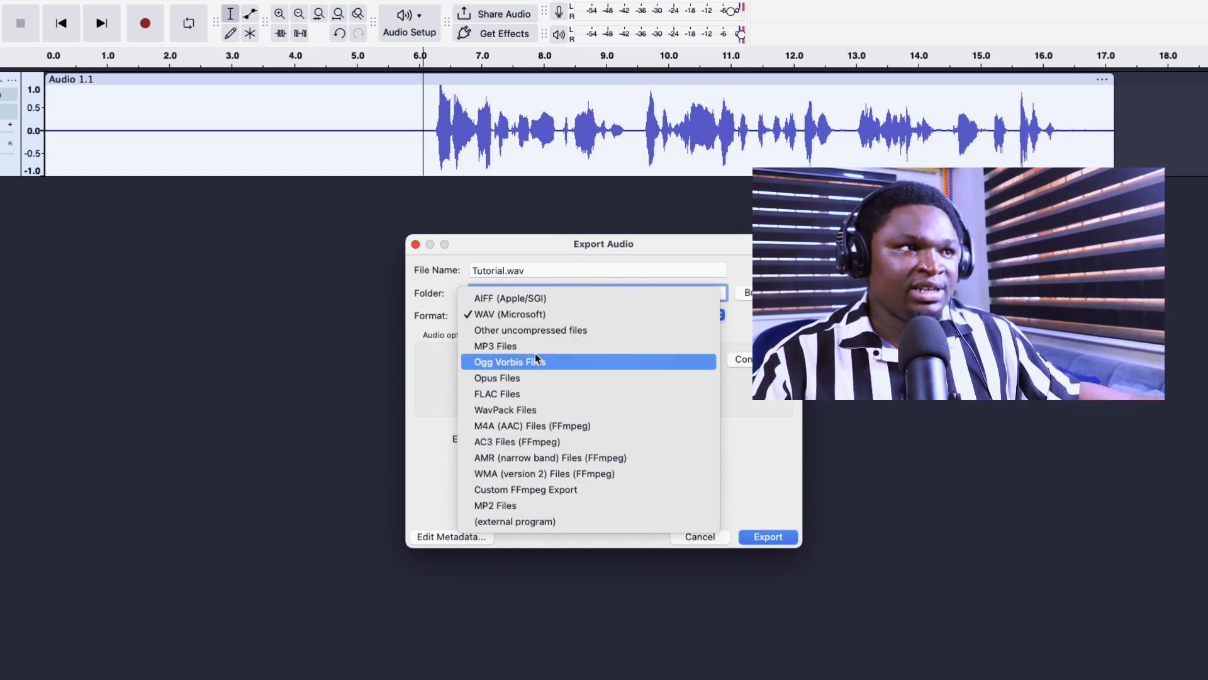
{"action": "left_click", "coordinate": [529, 314]}
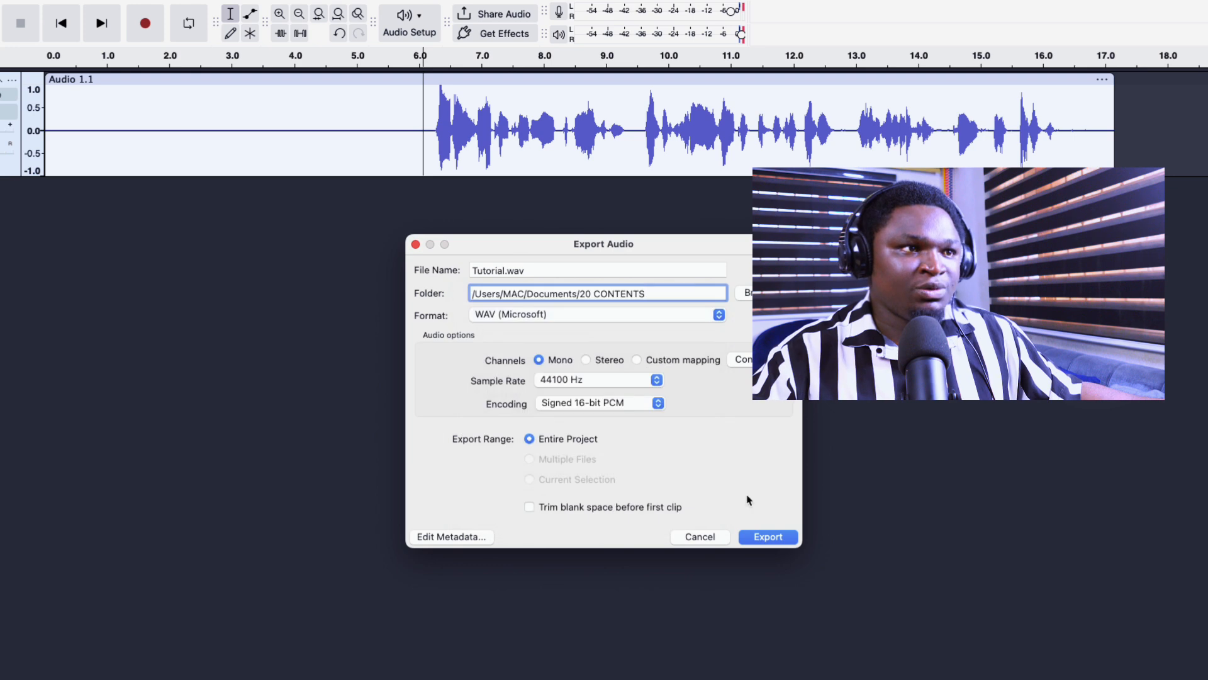
{"action": "left_click", "coordinate": [768, 539]}
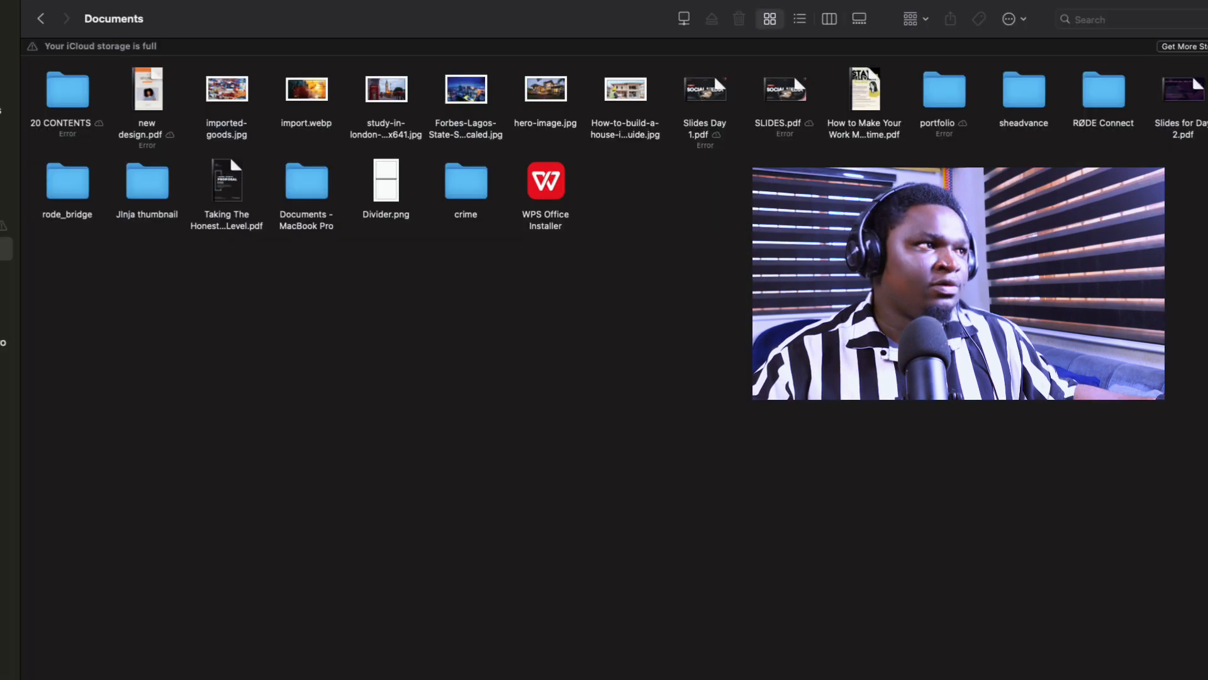
In Finder, open the 20 CONTENTS folder in Documents, preview the exported Tutorial.wav and close the preview
{"action": "double_click", "coordinate": [58, 94]}
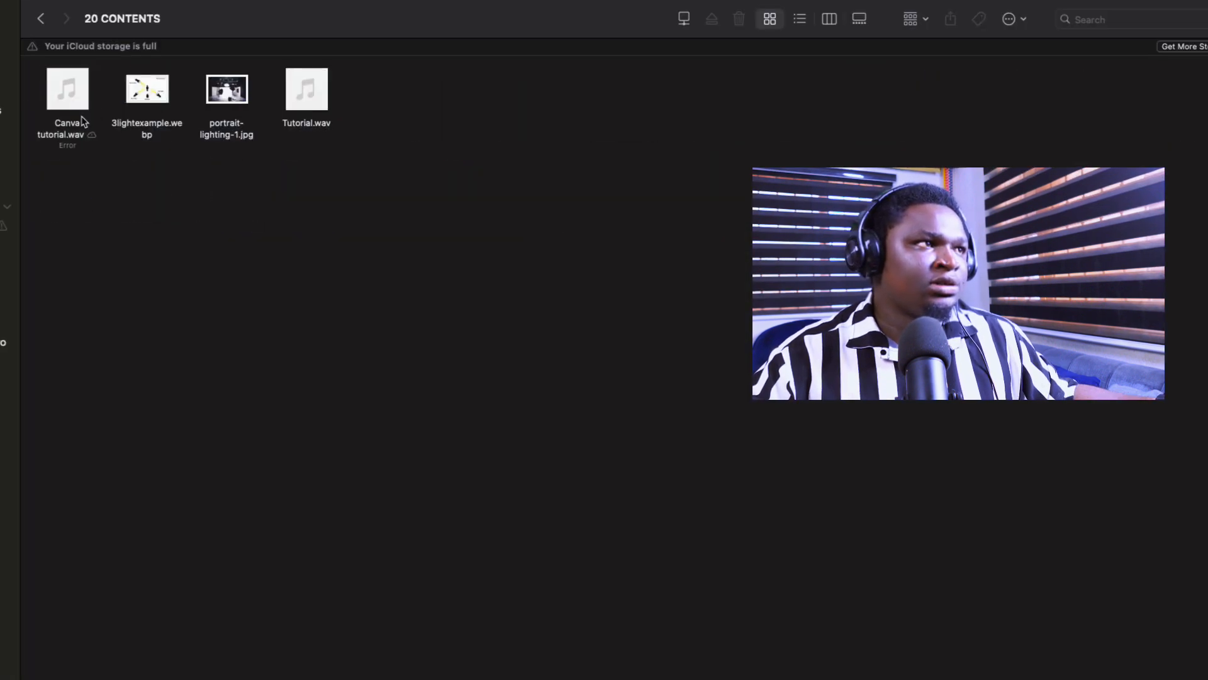
{"action": "left_click", "coordinate": [297, 104]}
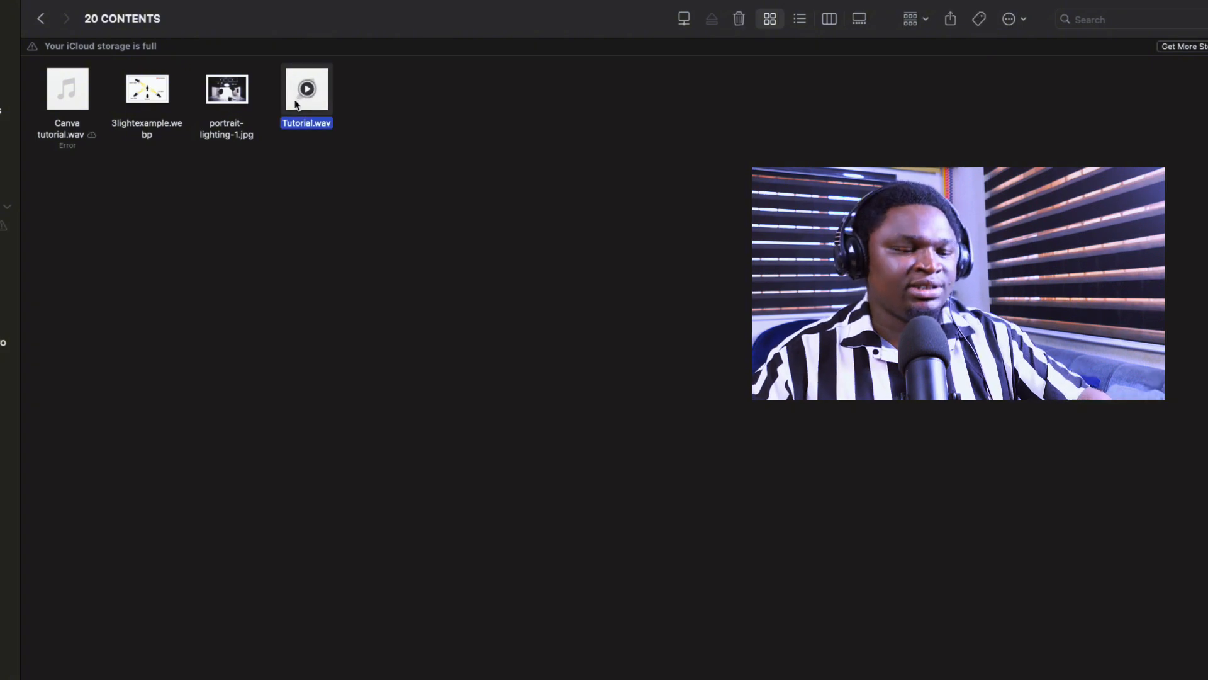
{"action": "key", "text": "space"}
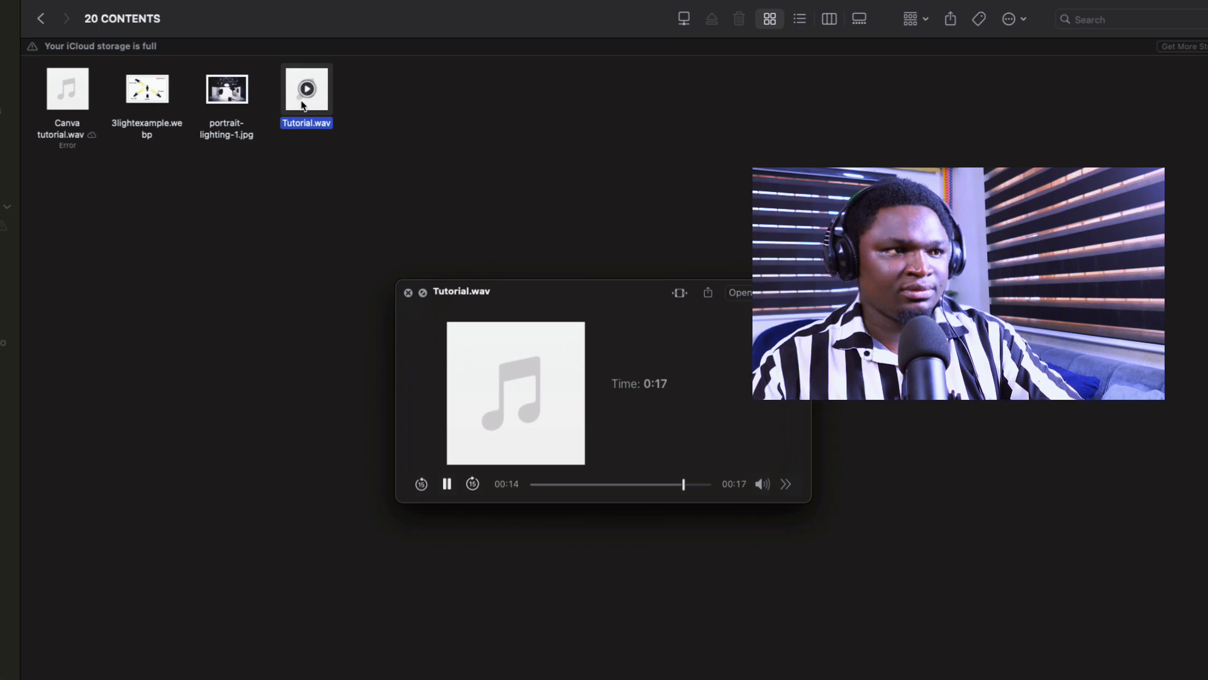
{"action": "left_click", "coordinate": [408, 293]}
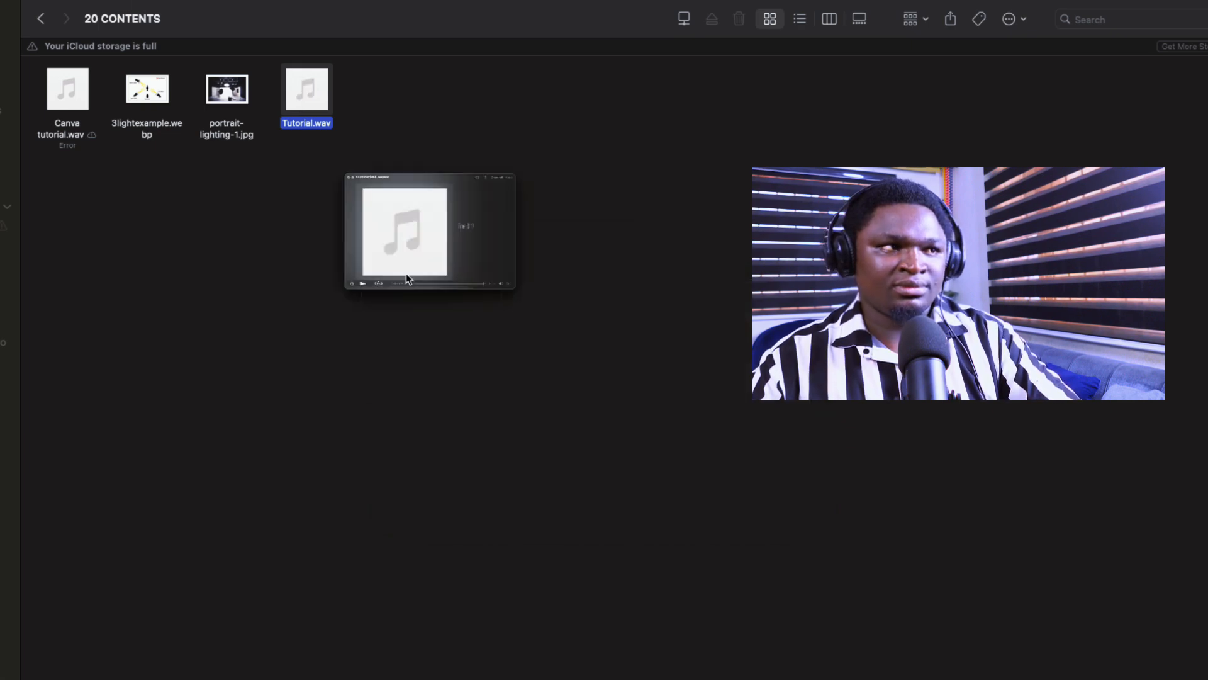